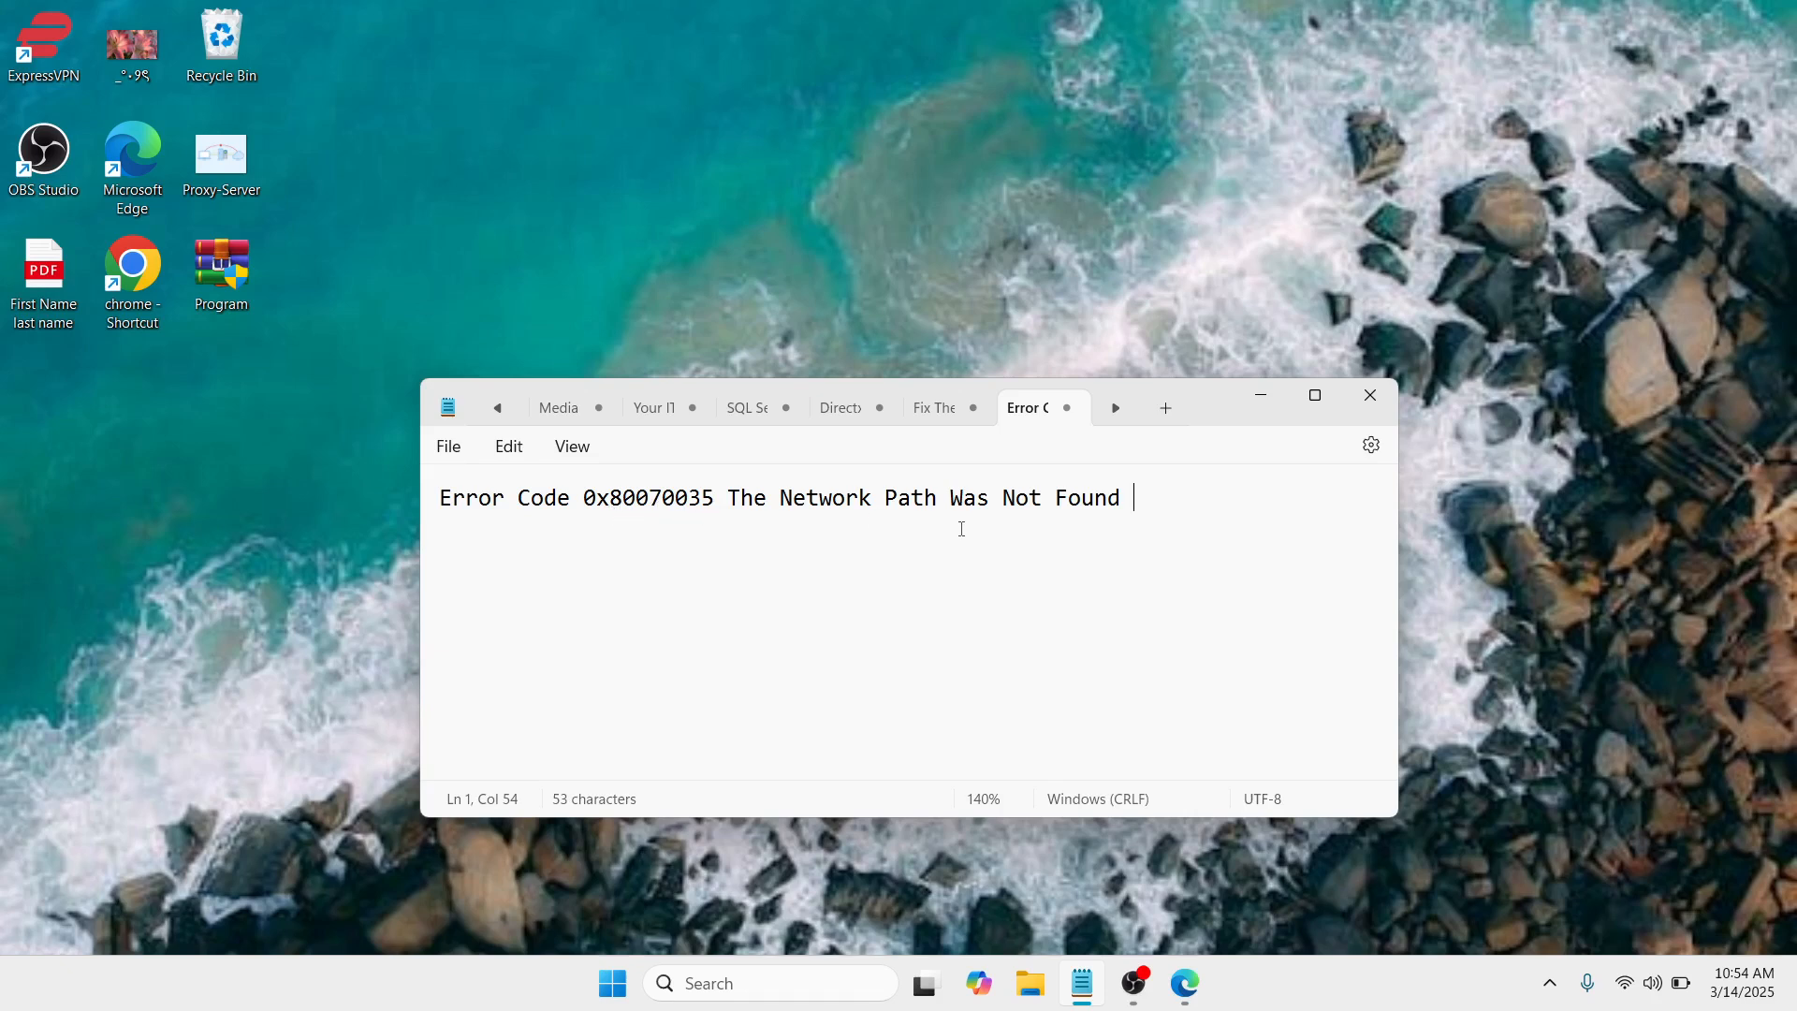
# Step: Minimize the note and launch Registry Editor with the Run command regedit, allowing it to make changes
pyautogui.click(1264, 399)
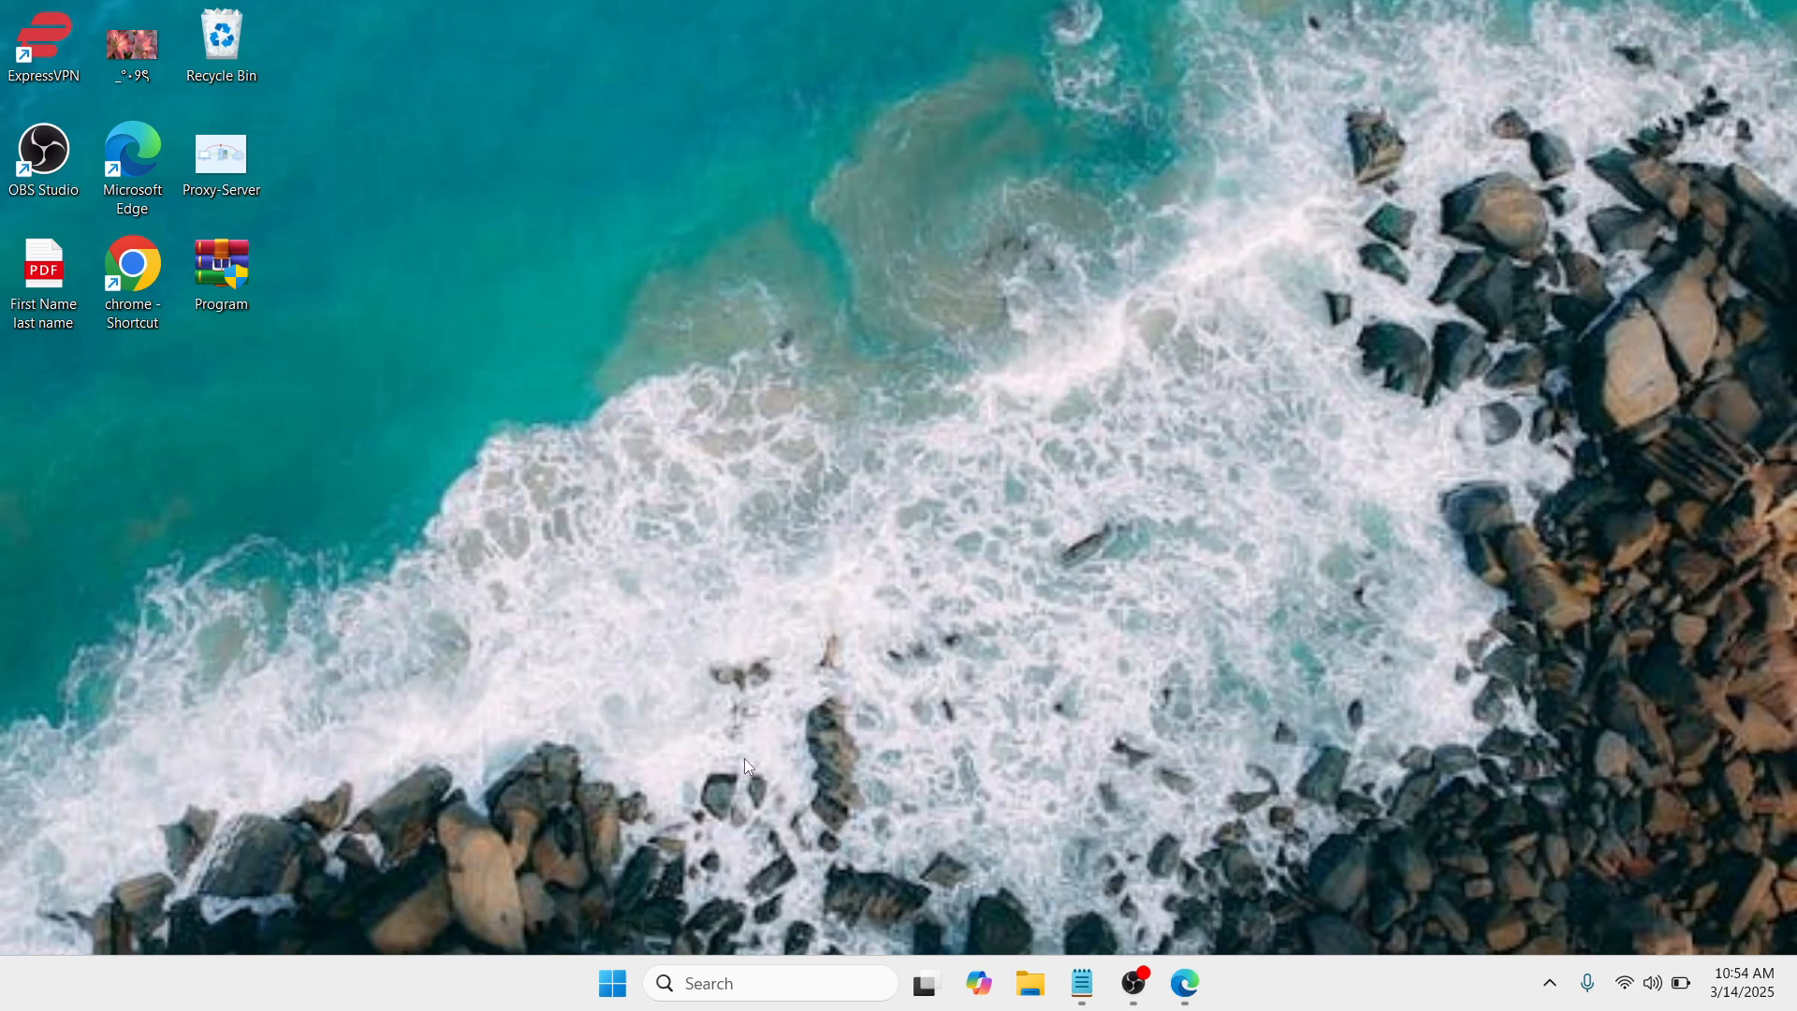
pyautogui.press('super+r')
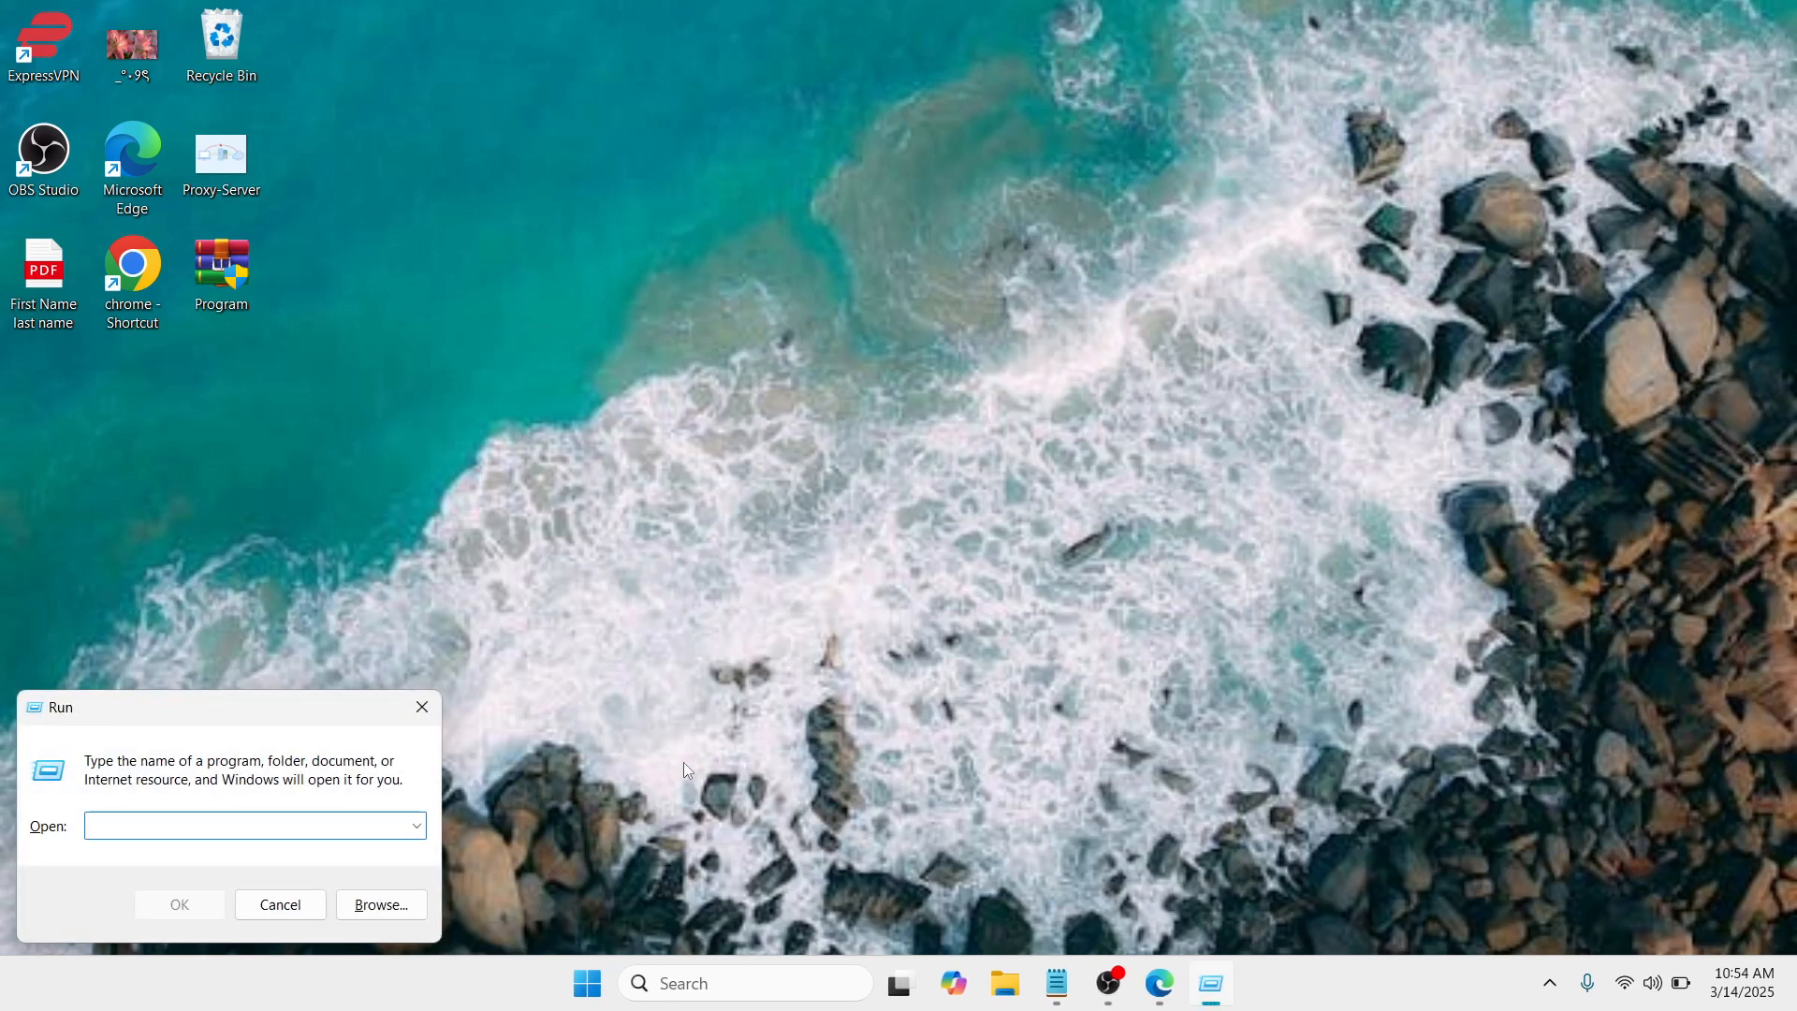
pyautogui.moveTo(283, 732); pyautogui.dragTo(902, 433)
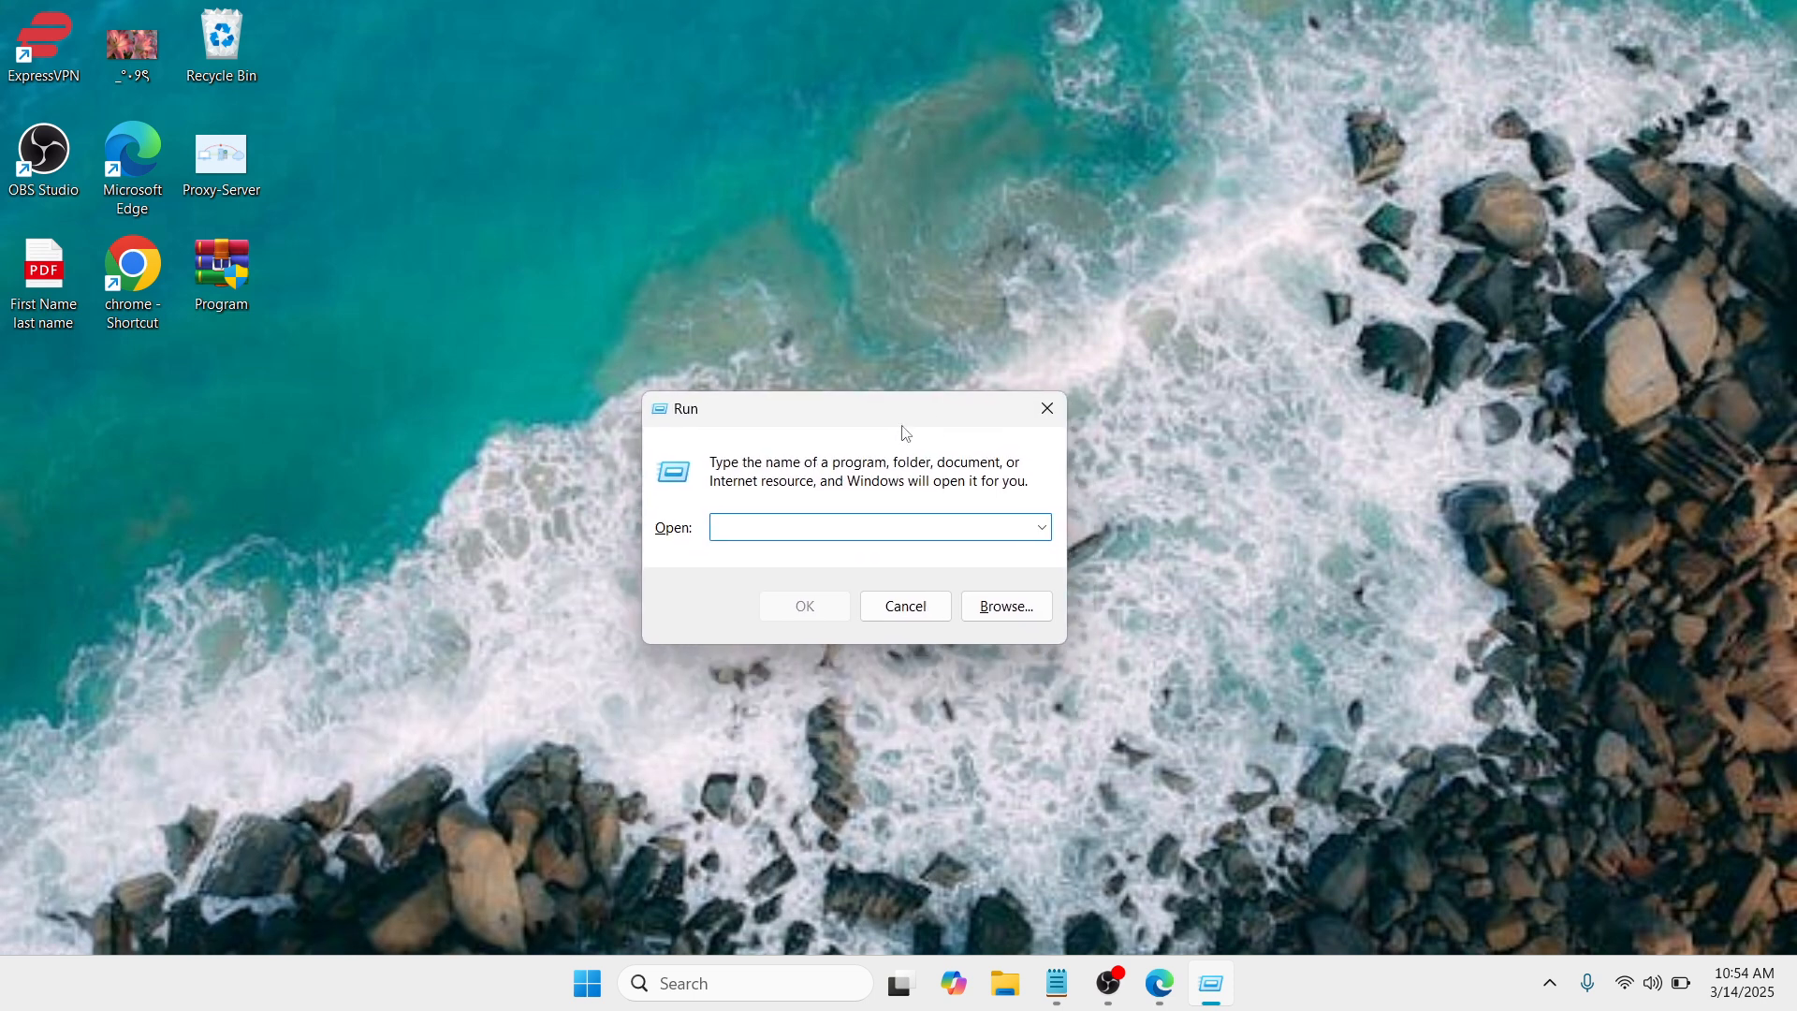
pyautogui.write('regedit')
pyautogui.click(812, 603)
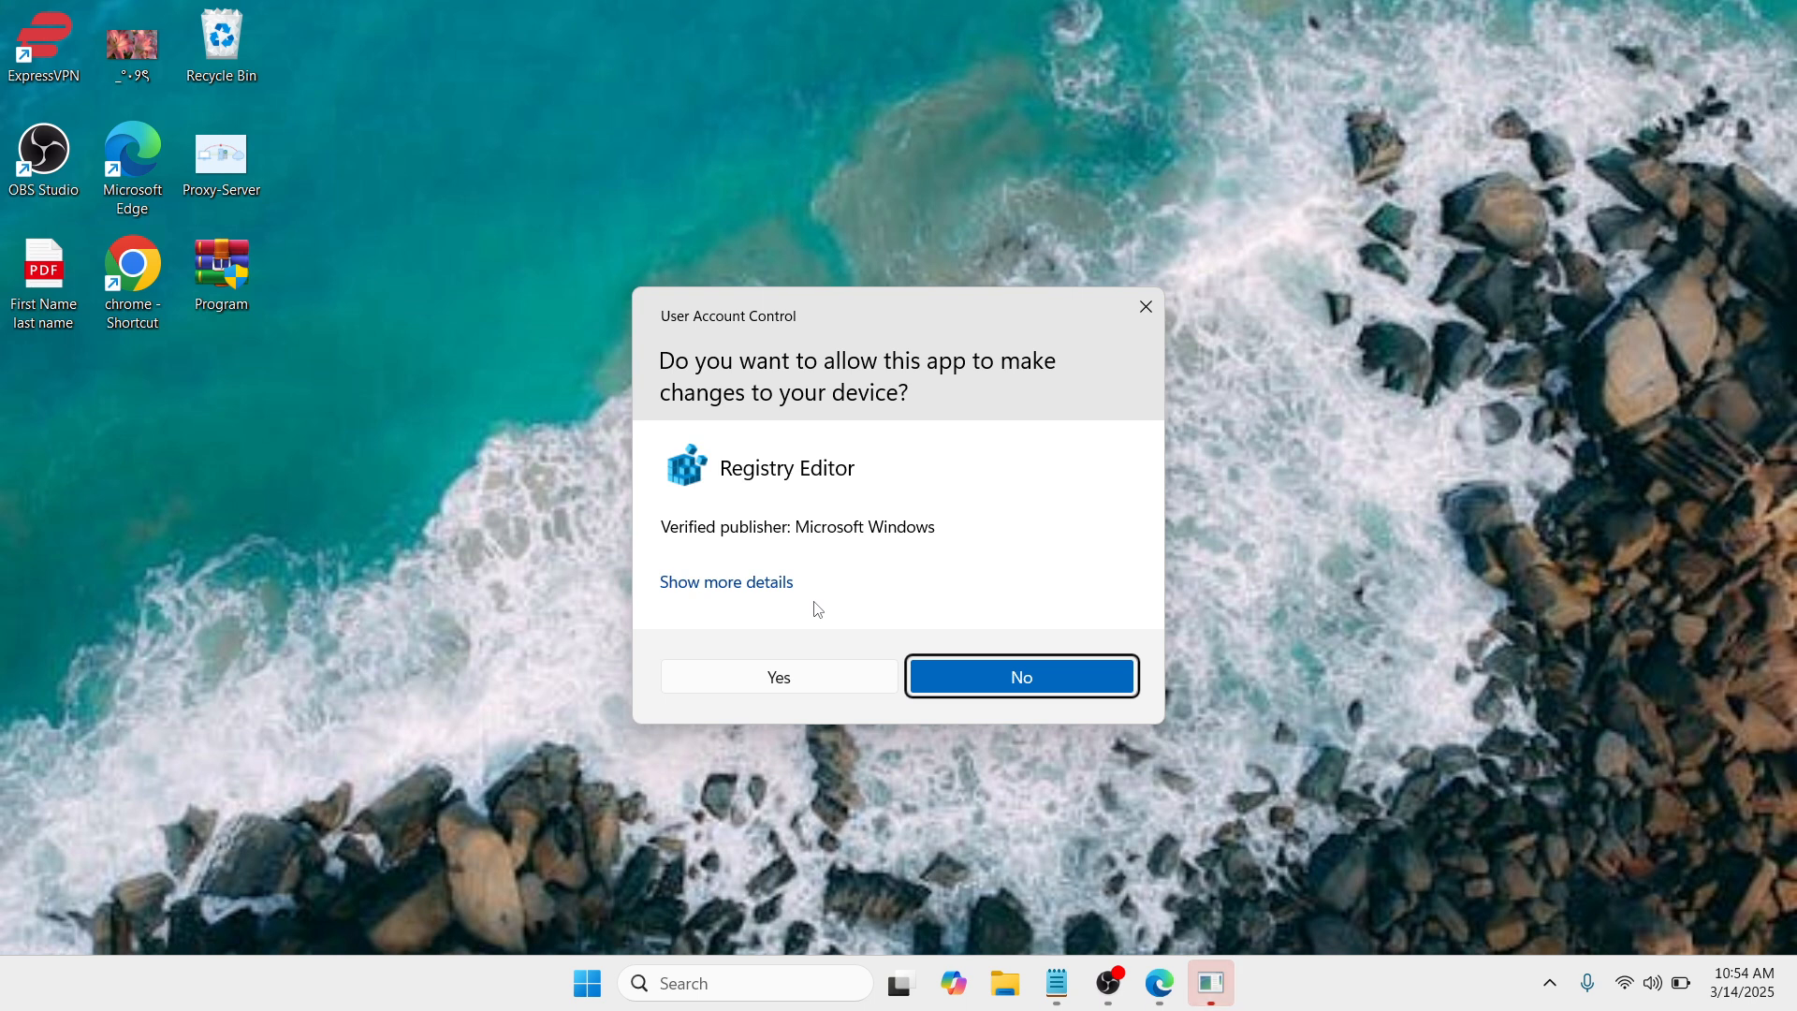
pyautogui.click(814, 681)
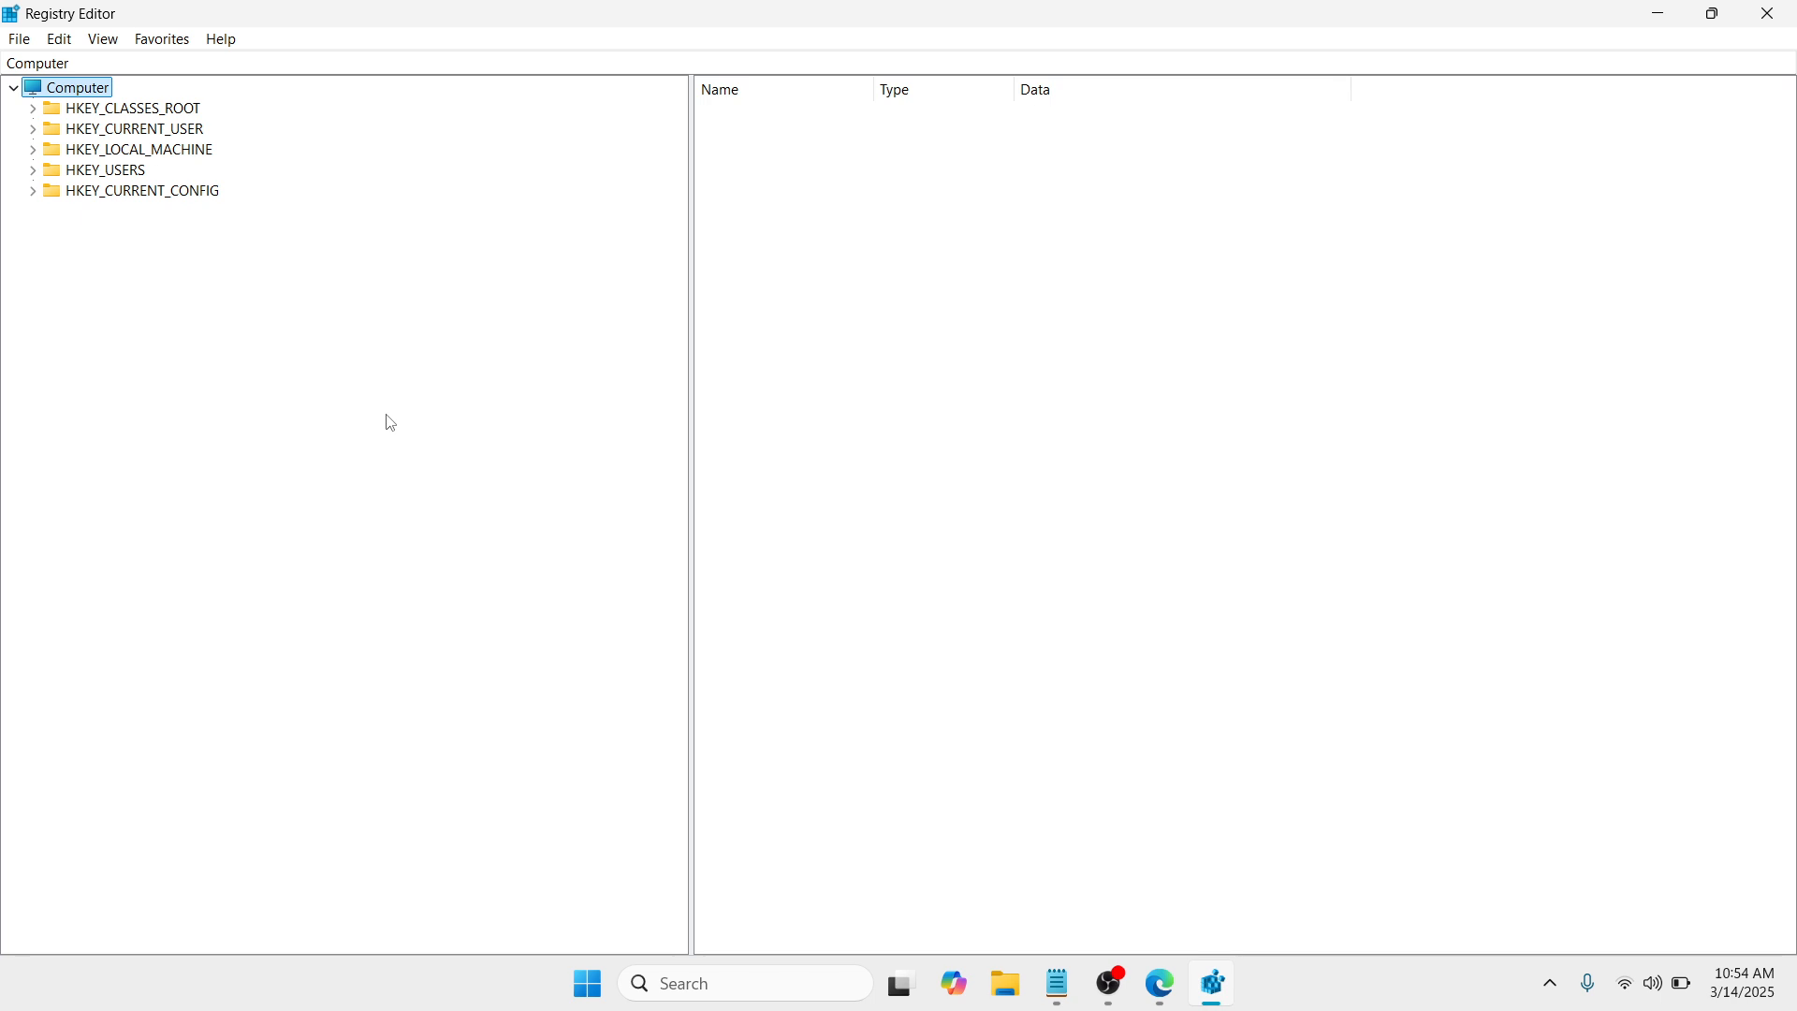
# Step: Expand the registry tree down to HKEY_LOCAL_MACHINE\SYSTEM\CurrentControlSet\Services
pyautogui.click(143, 155)
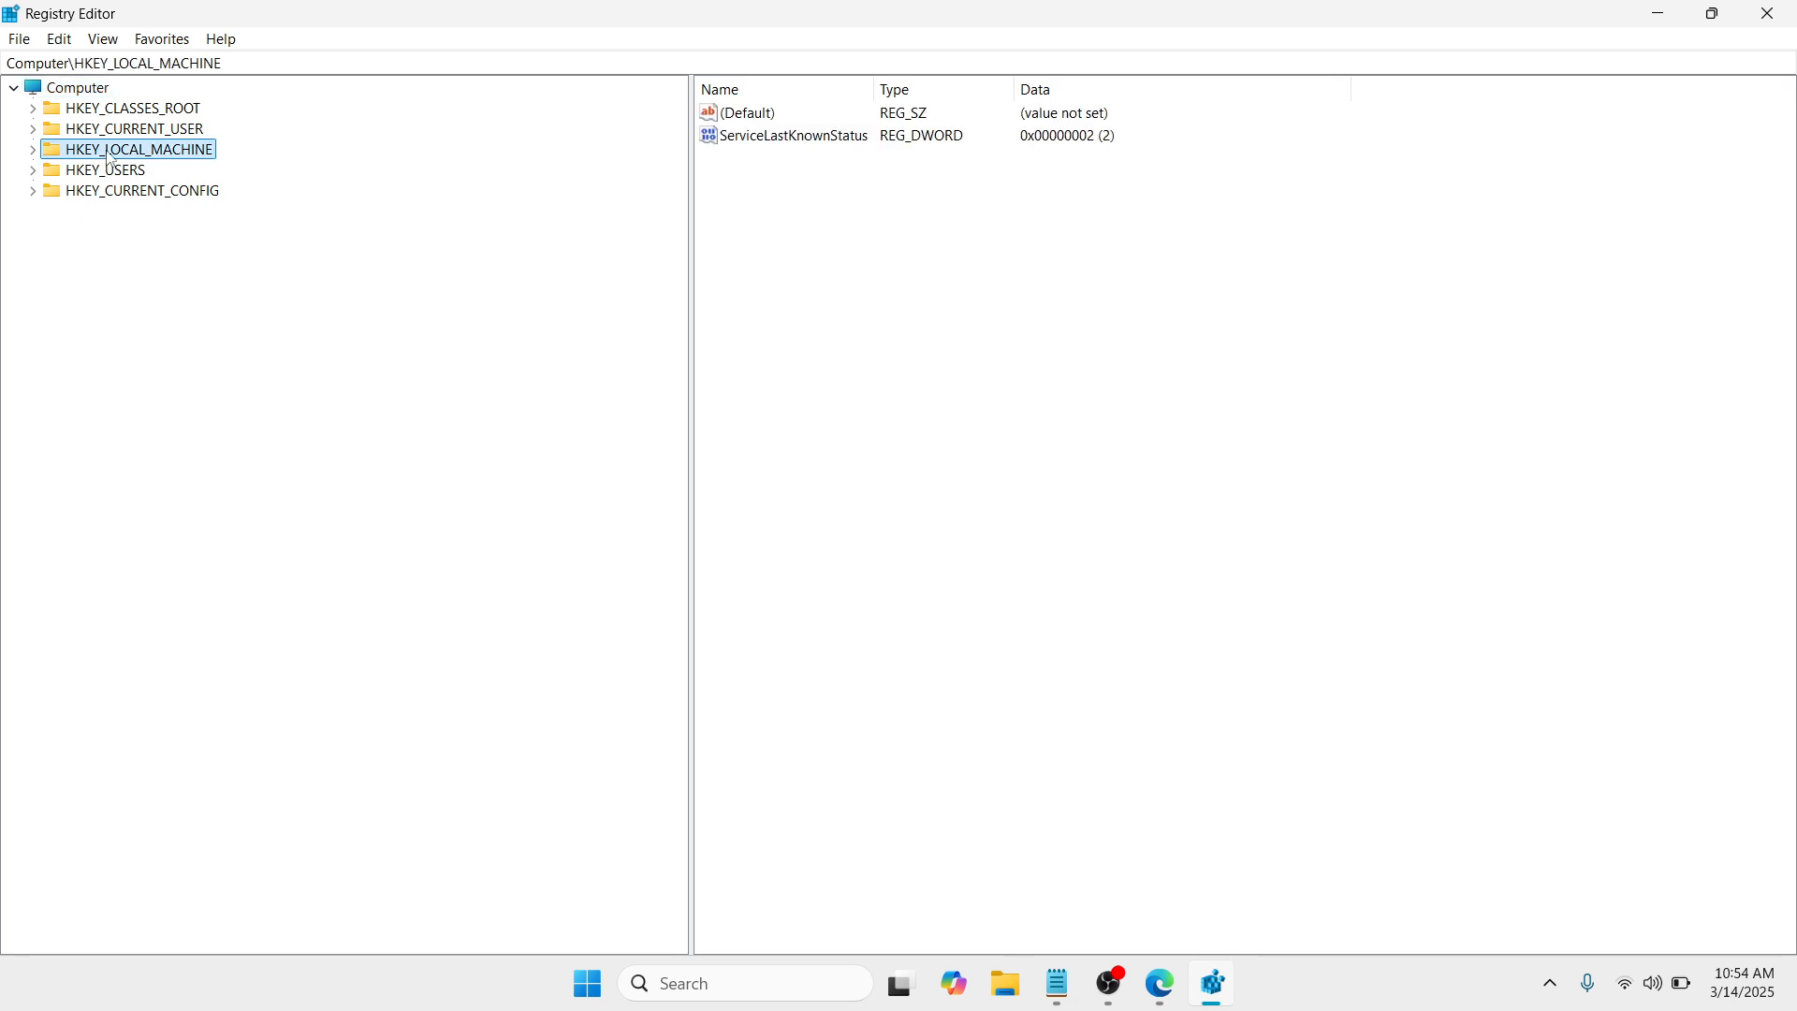
pyautogui.click(33, 151)
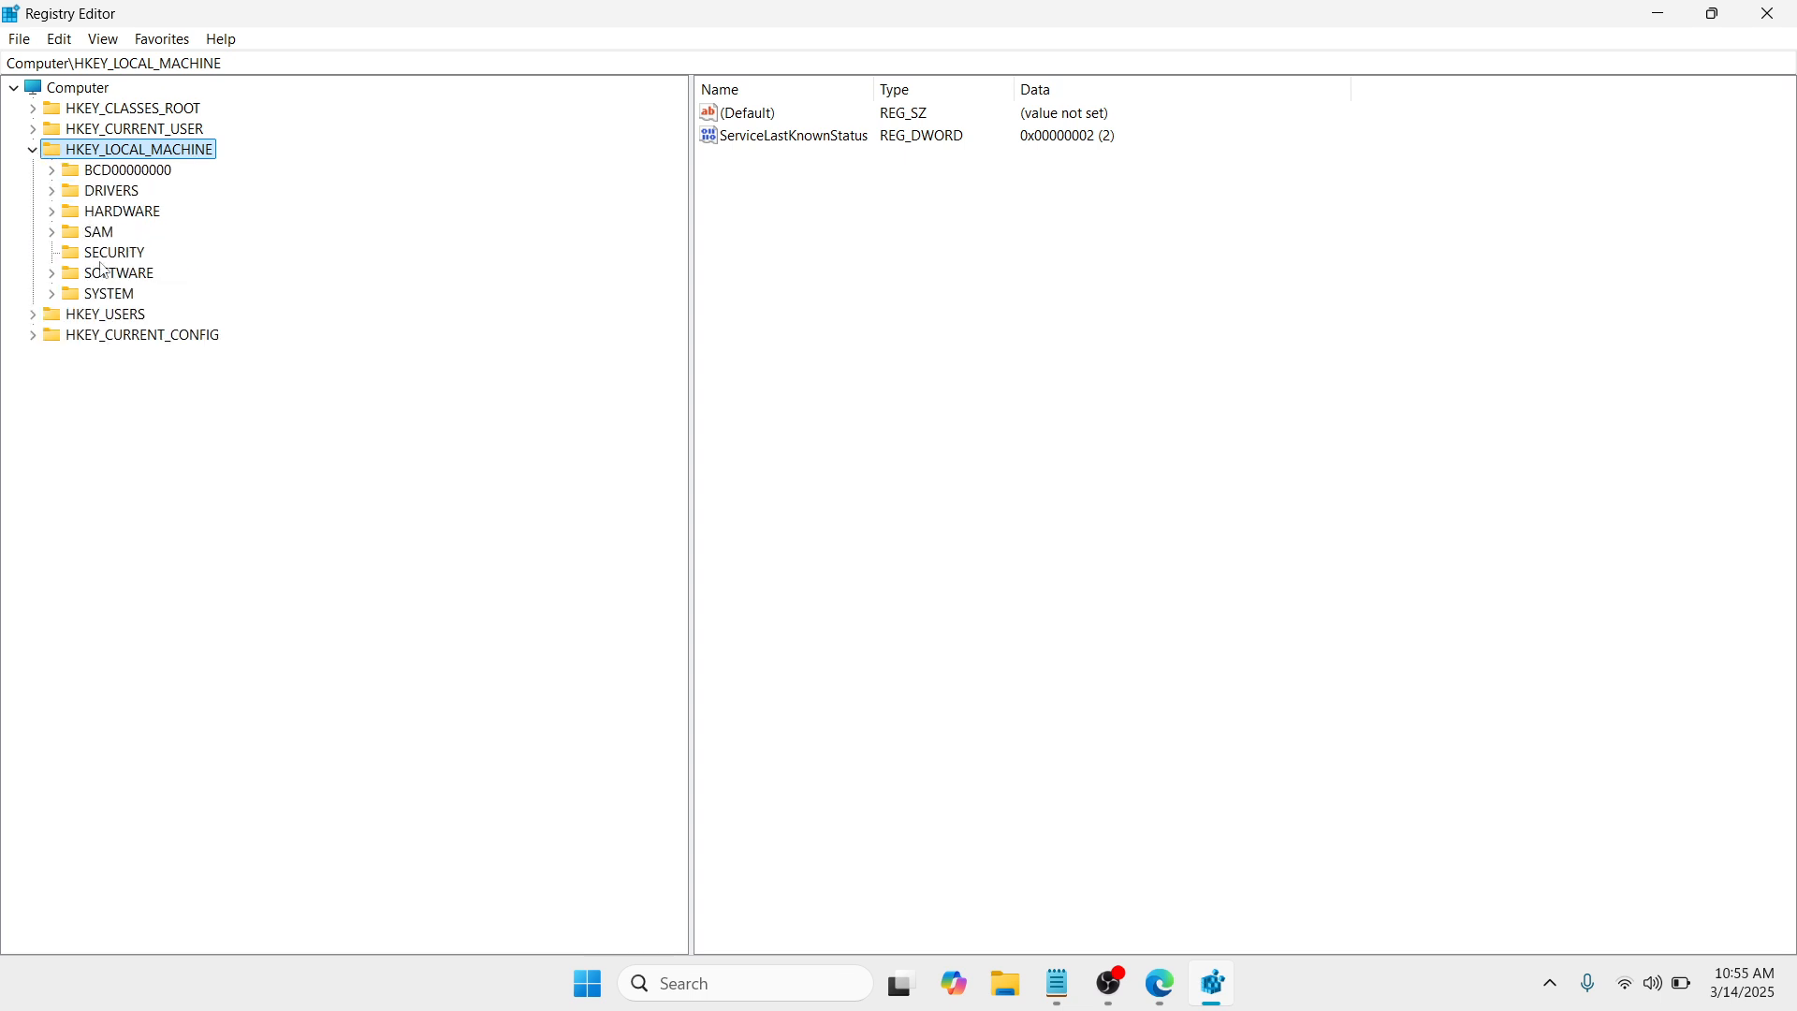
pyautogui.click(108, 295)
pyautogui.click(53, 295)
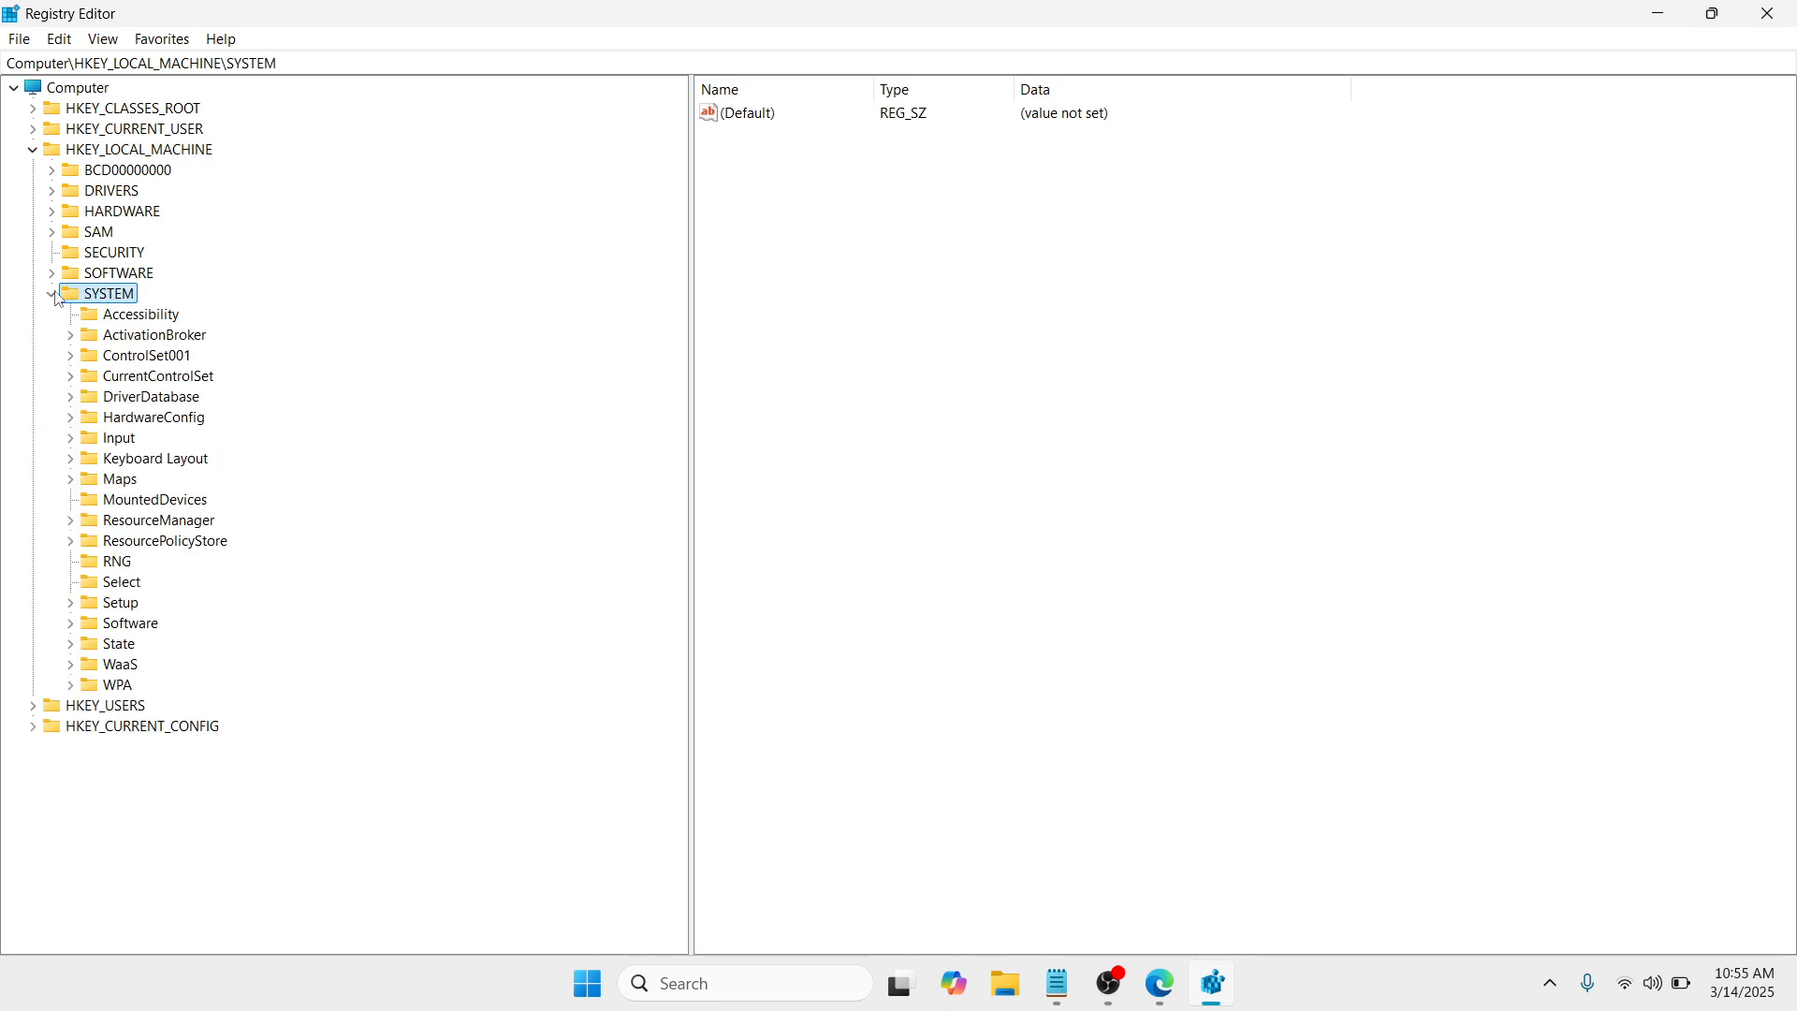
pyautogui.click(157, 378)
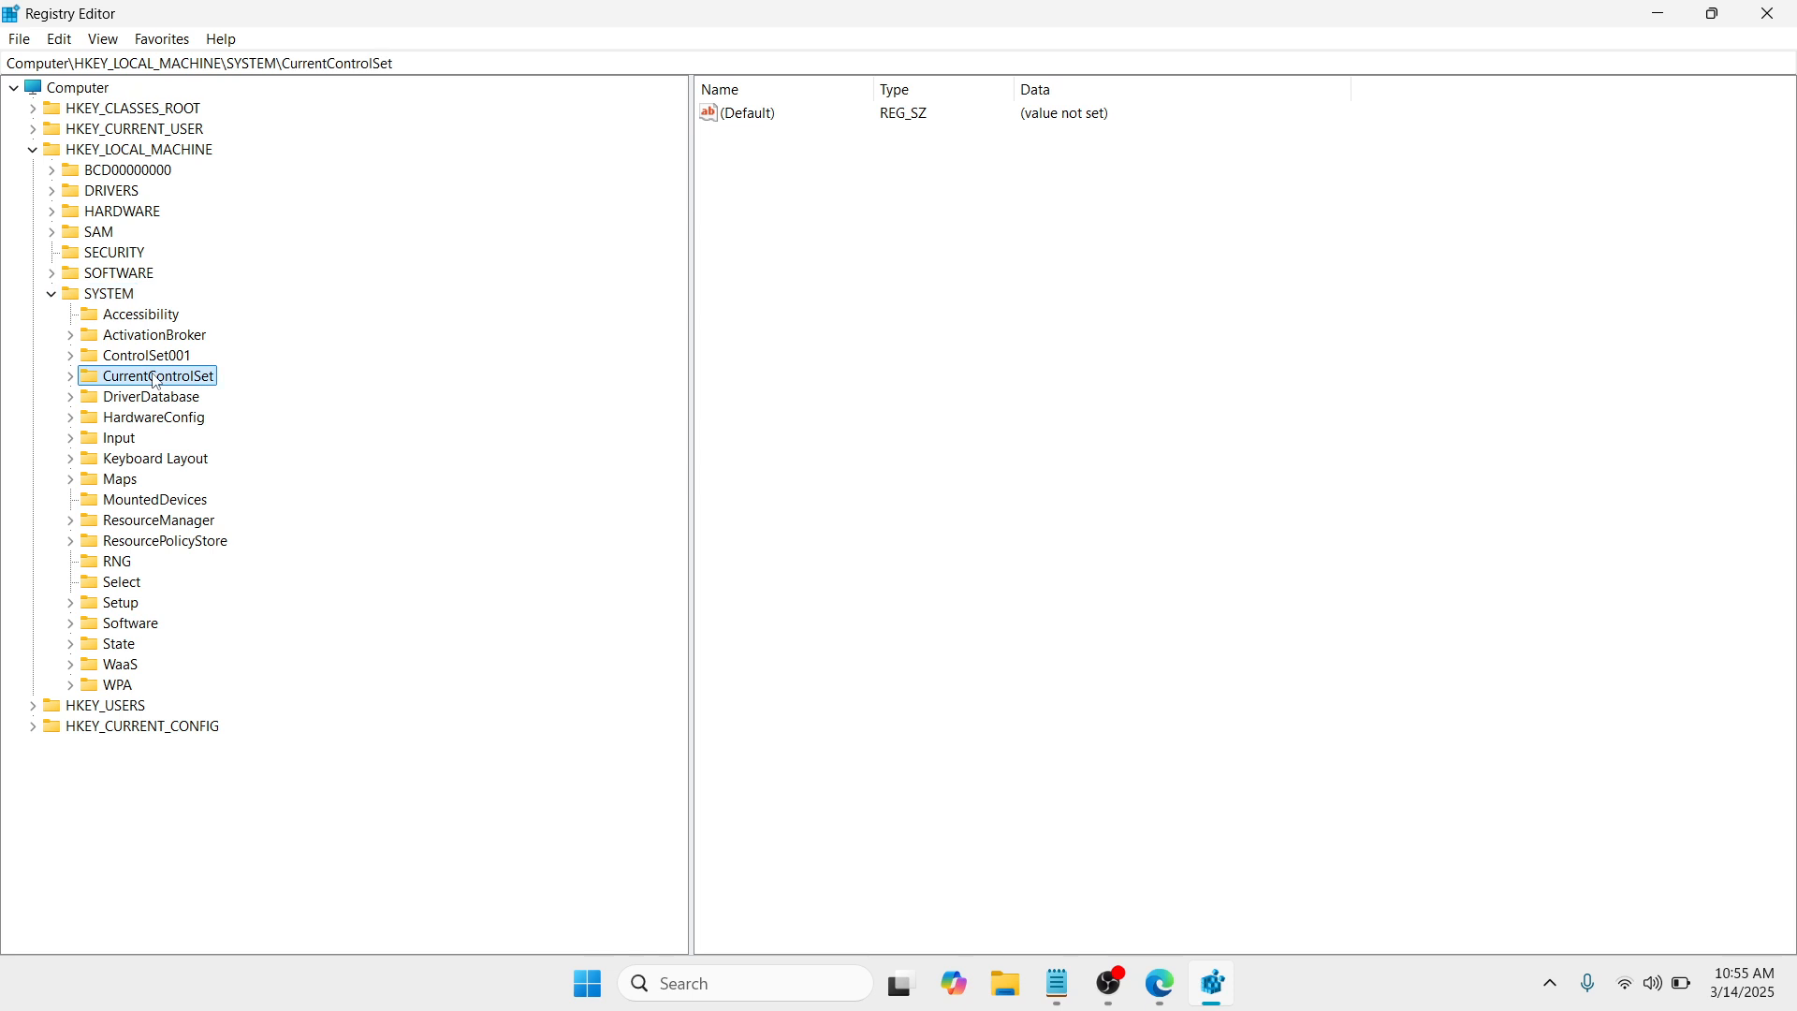
pyautogui.click(71, 376)
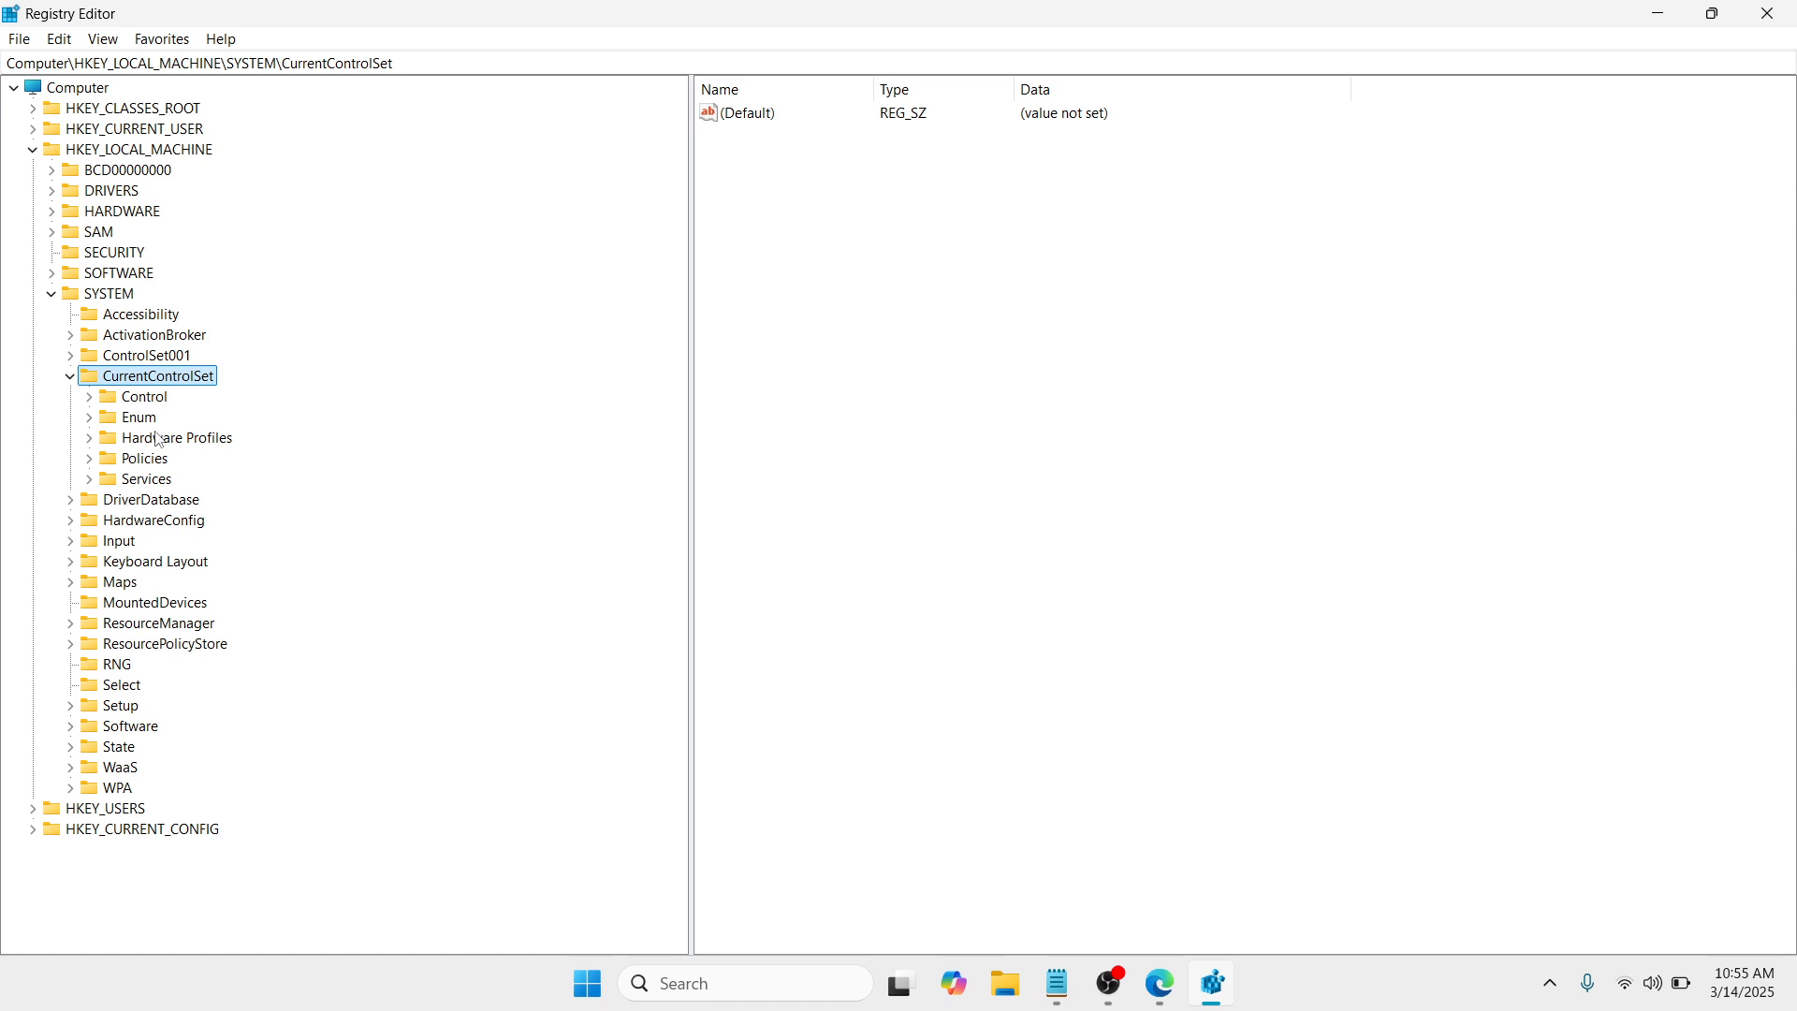
pyautogui.click(157, 484)
pyautogui.click(91, 481)
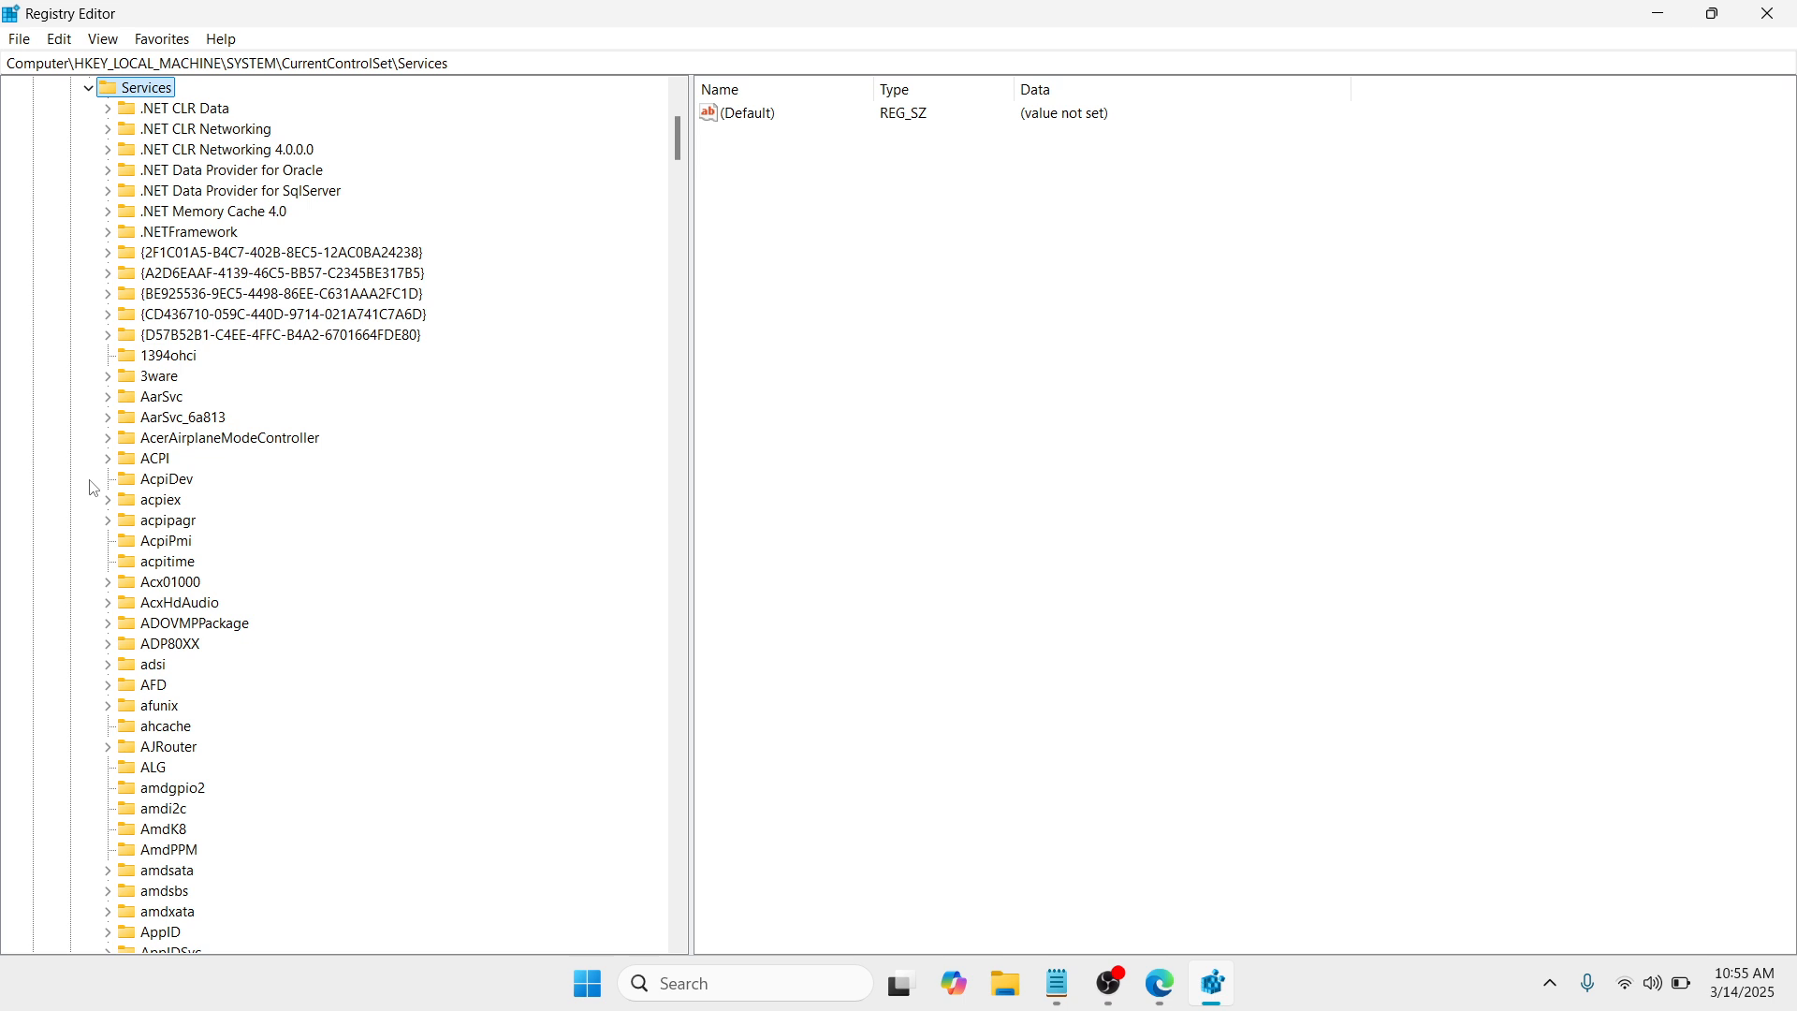
# Step: Find the LanmanWorkstation key under Services and open its Parameters subkey
pyautogui.click(157, 483)
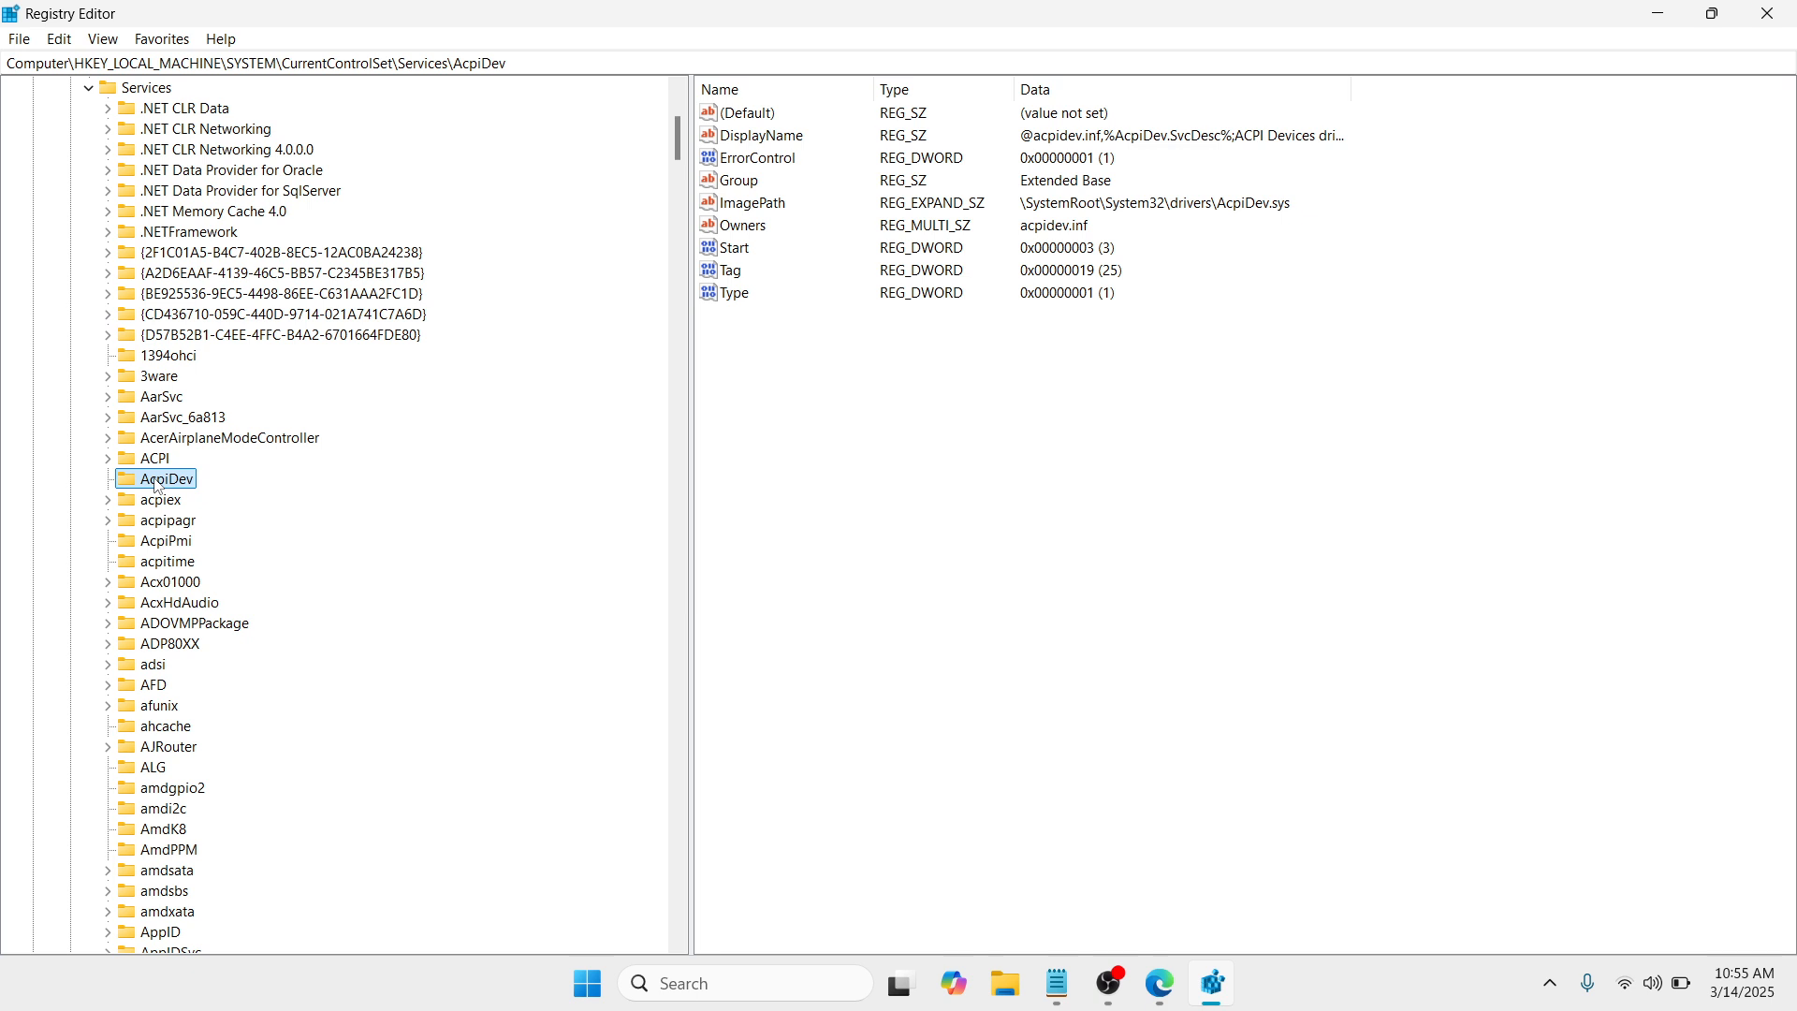
pyautogui.press('l')
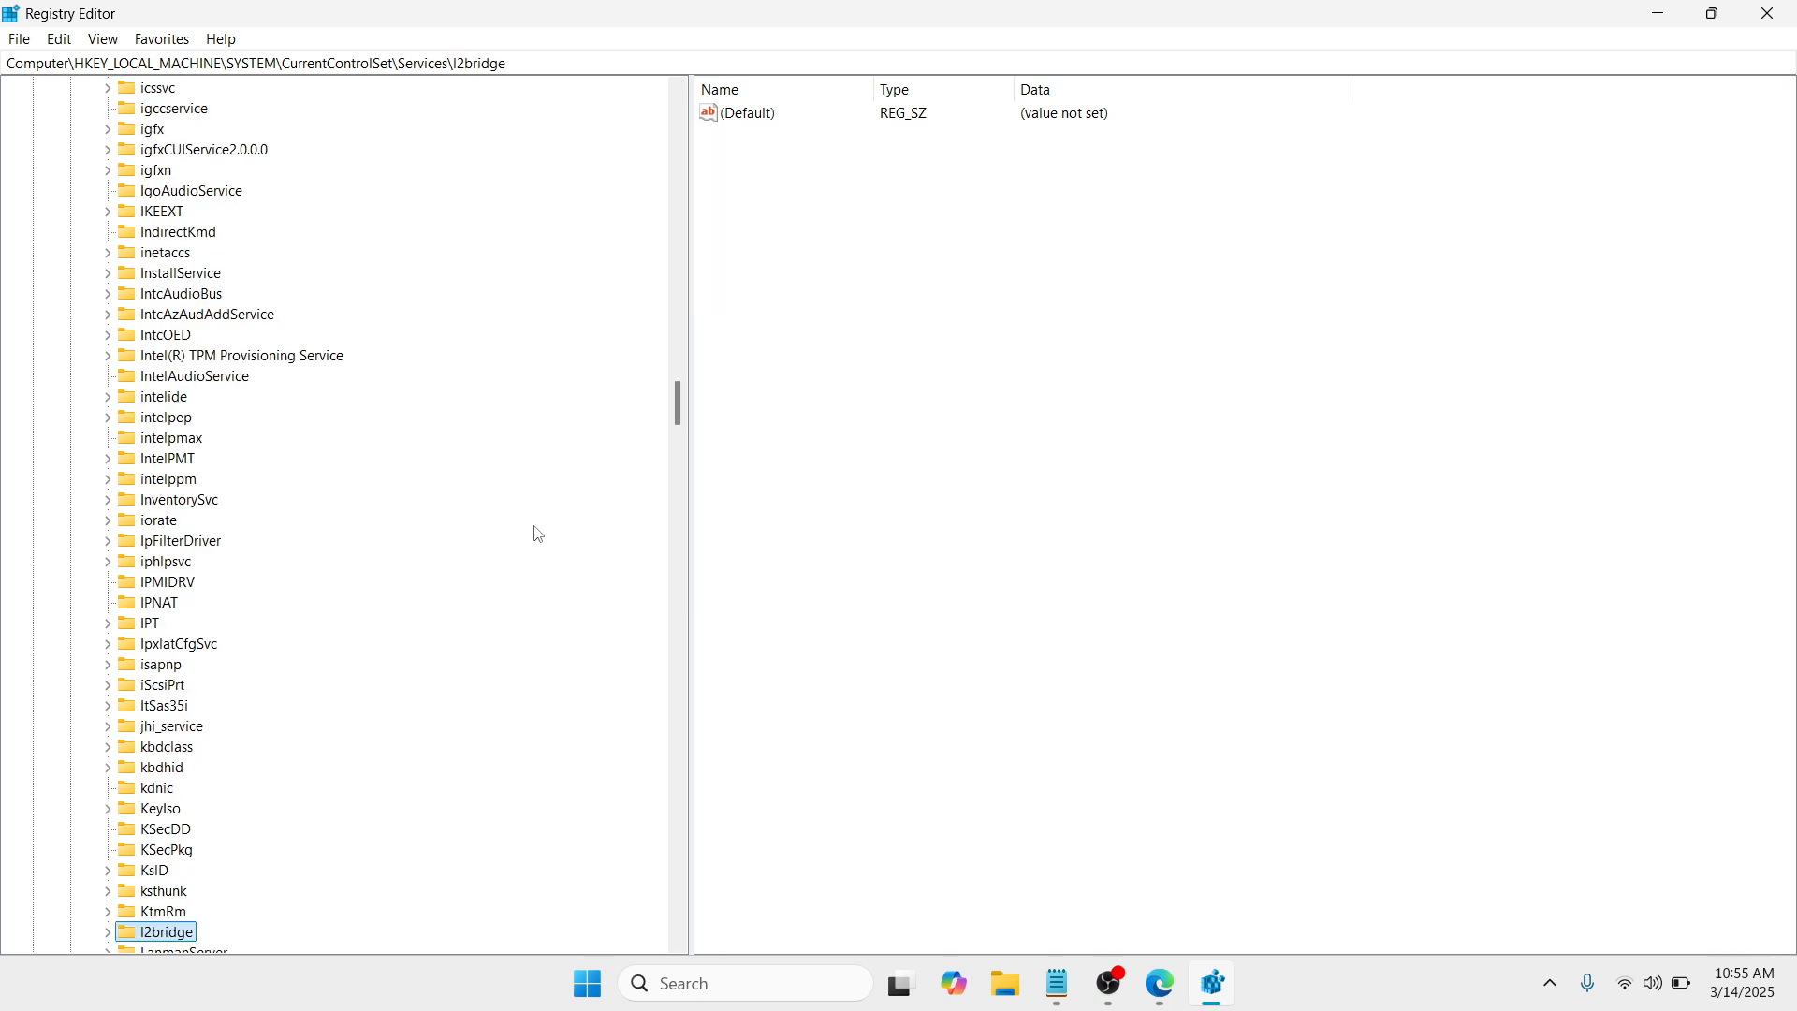
pyautogui.moveTo(678, 410); pyautogui.dragTo(676, 440)
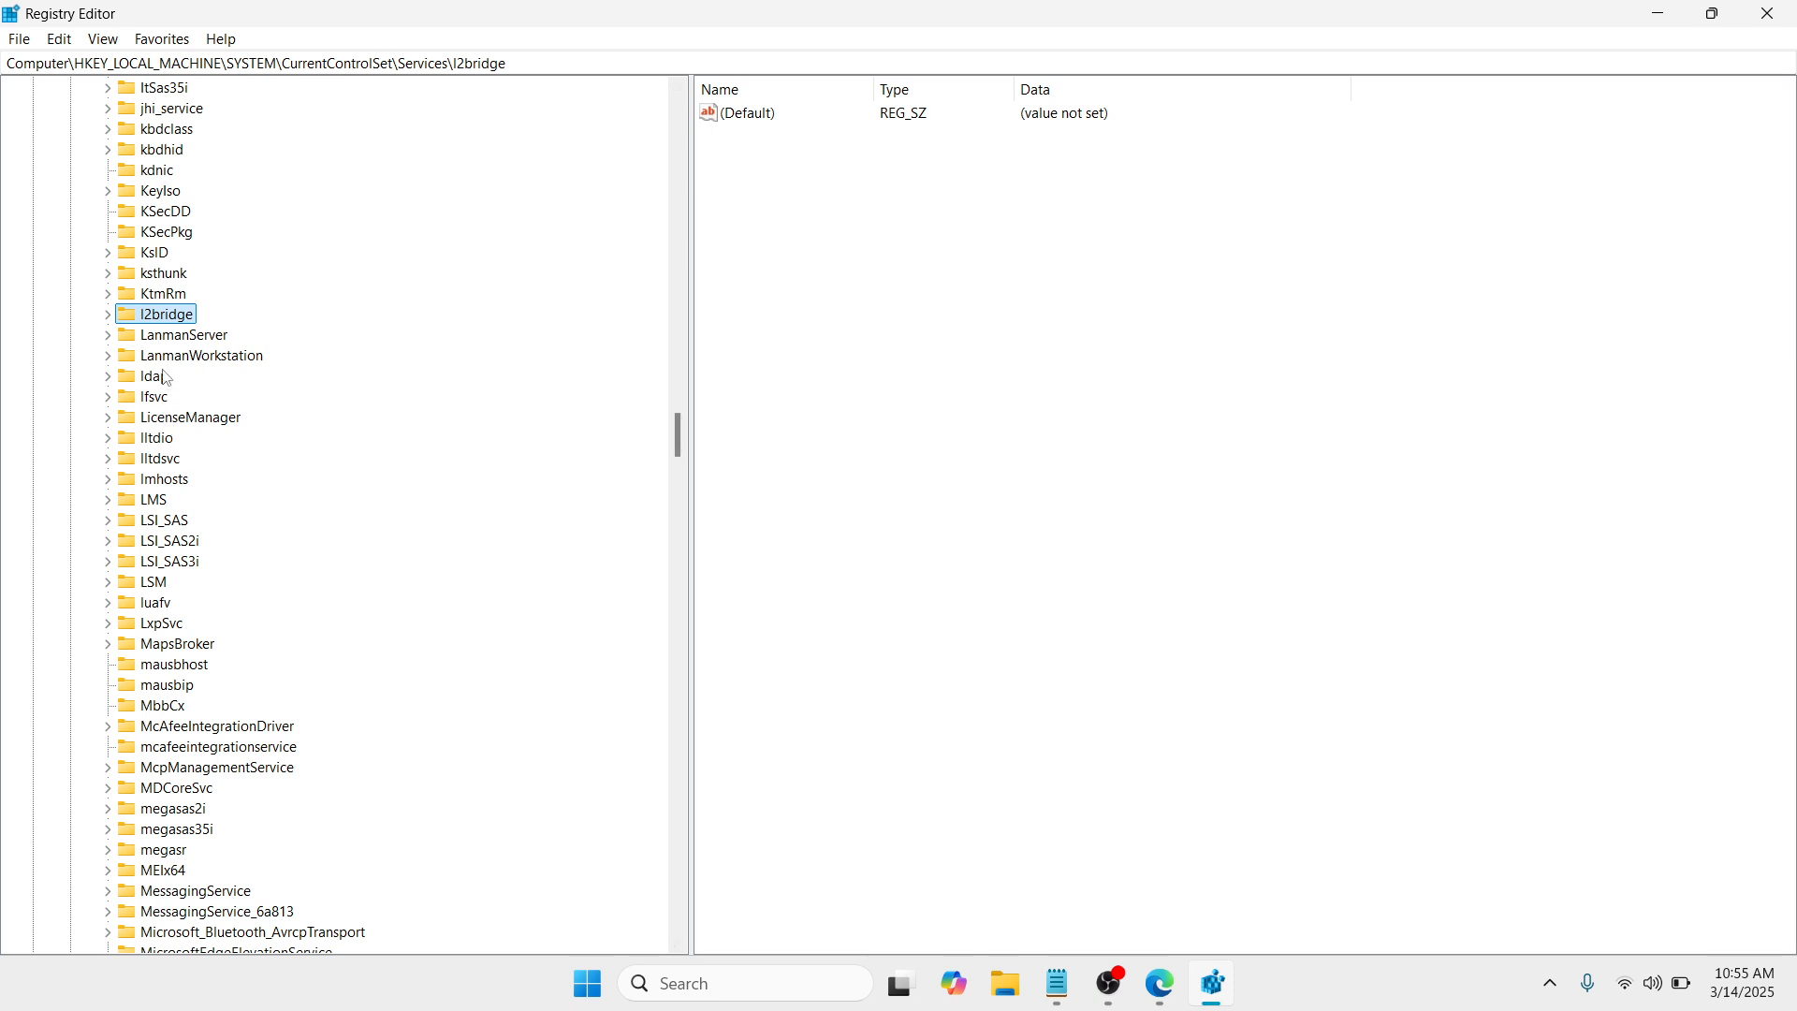
pyautogui.click(168, 335)
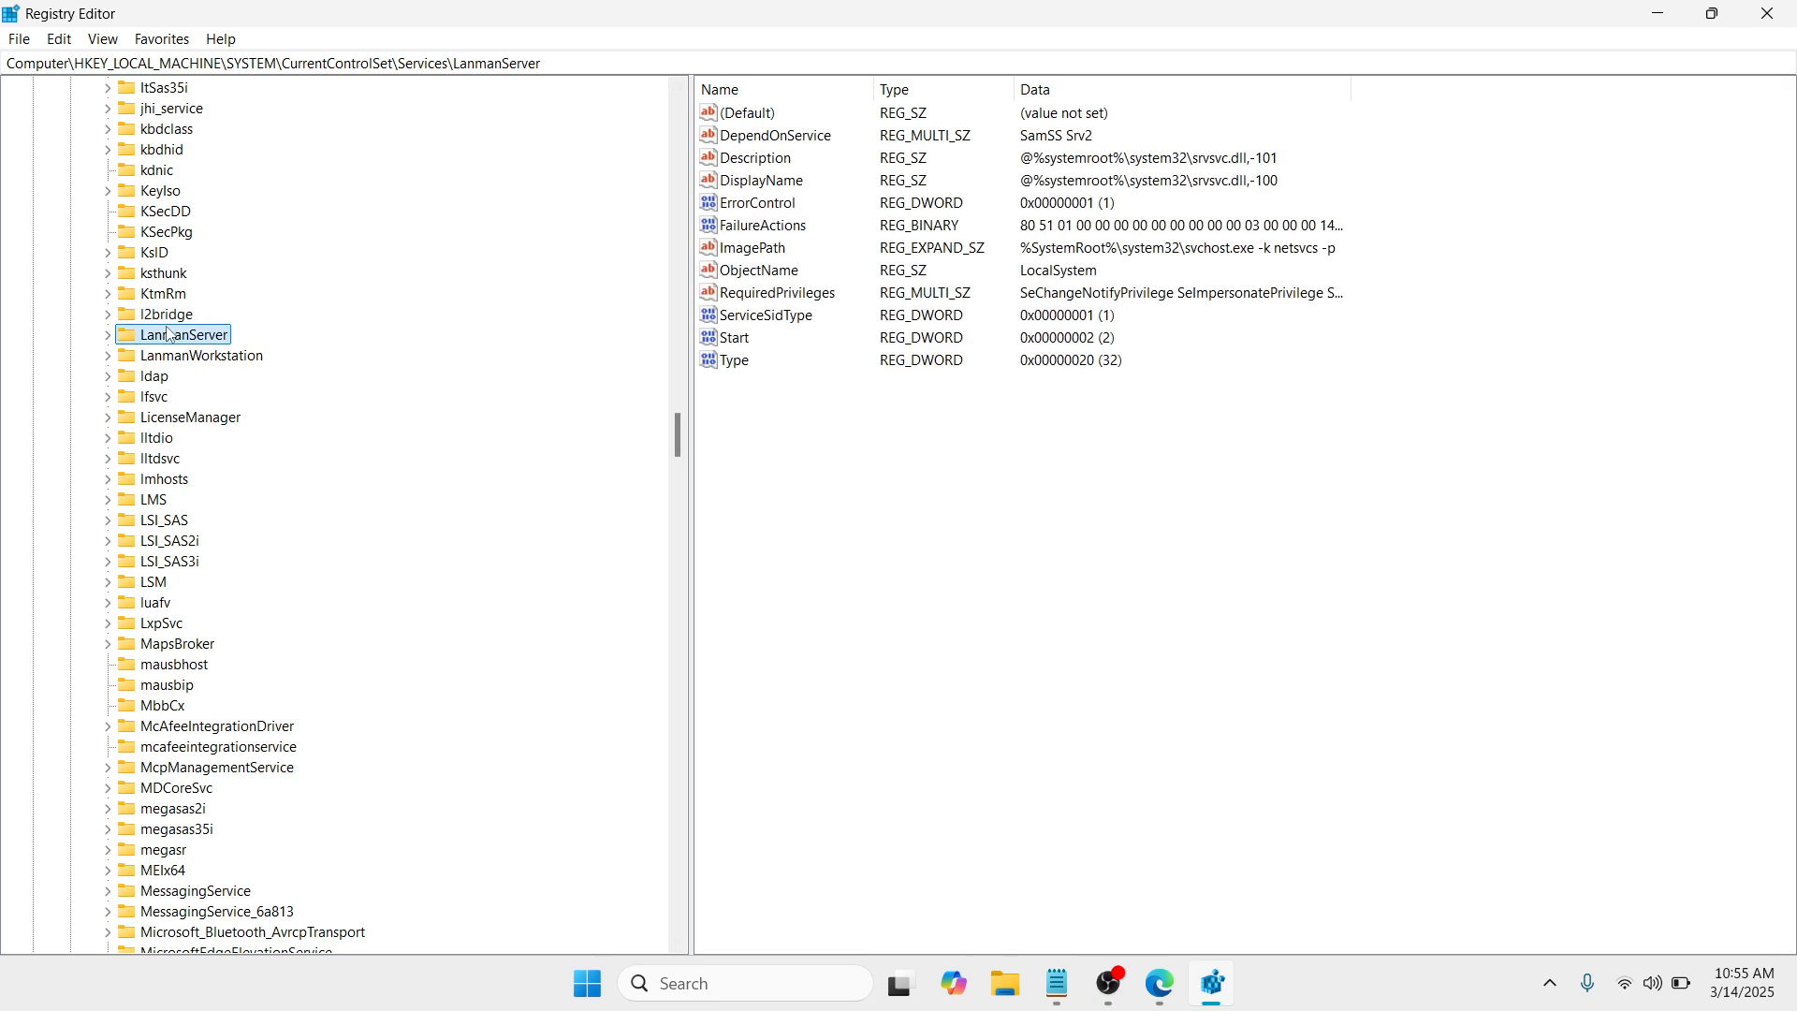
pyautogui.click(169, 357)
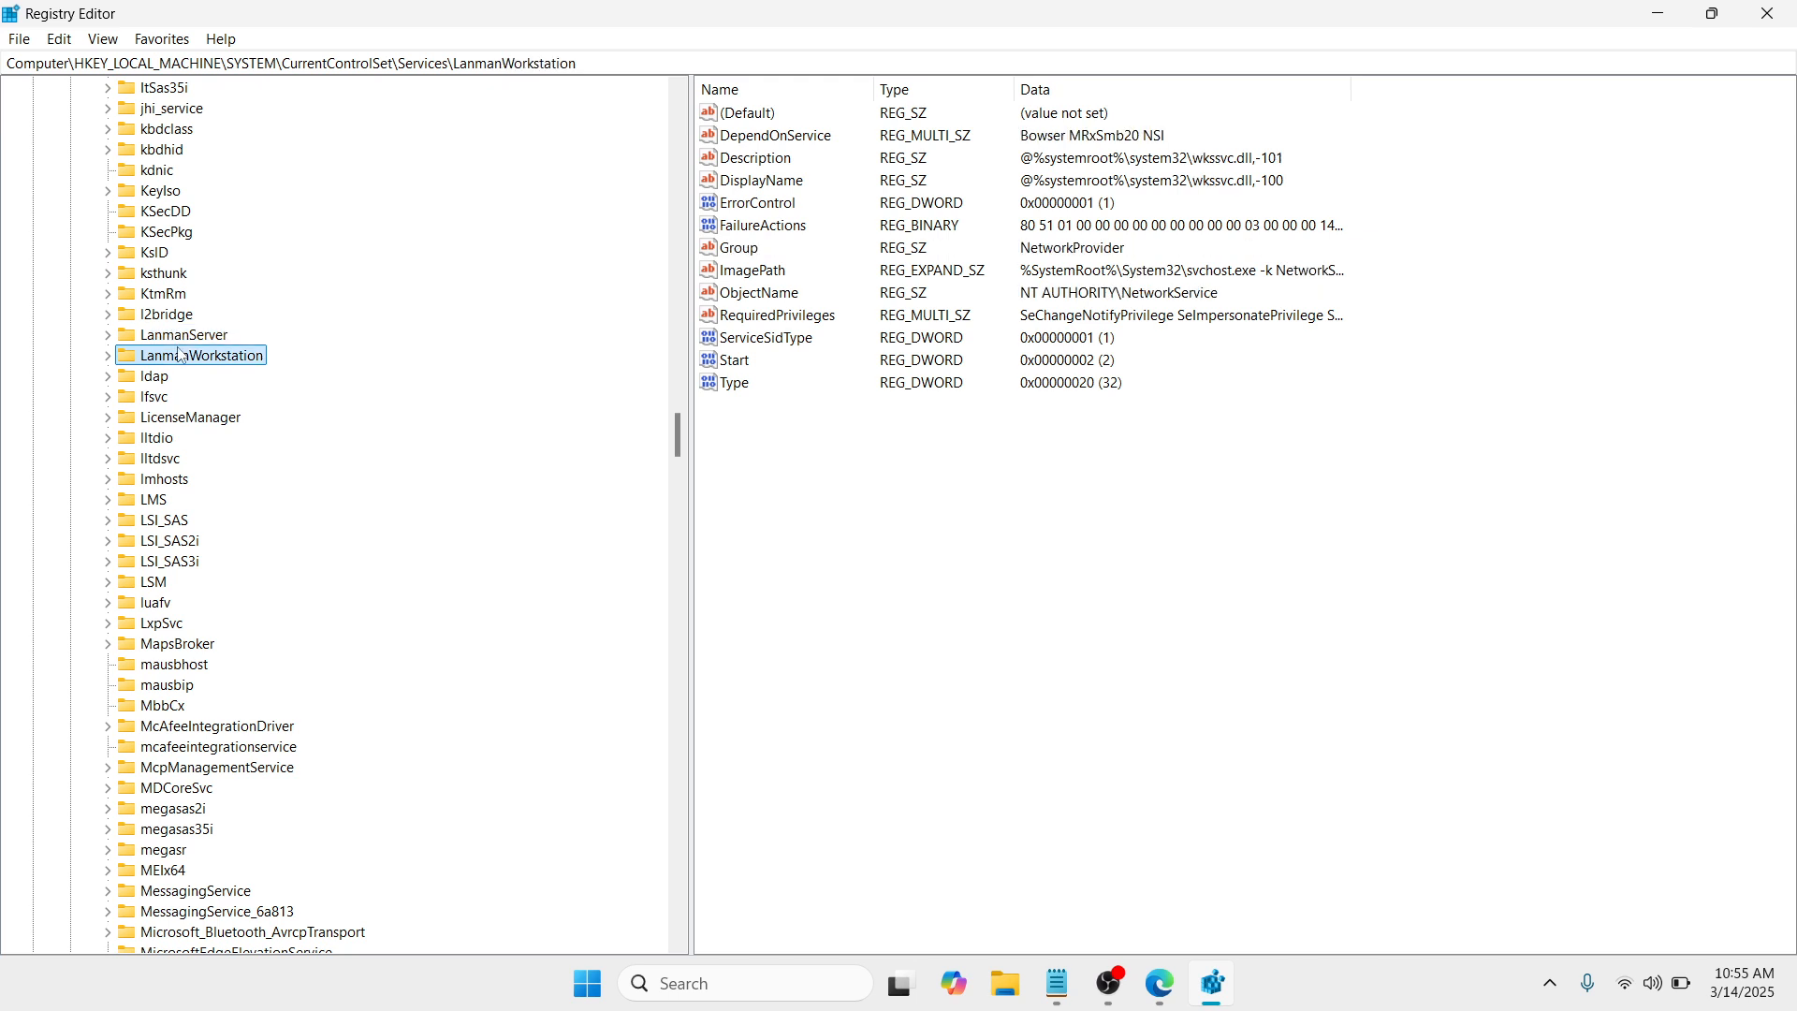
pyautogui.click(107, 357)
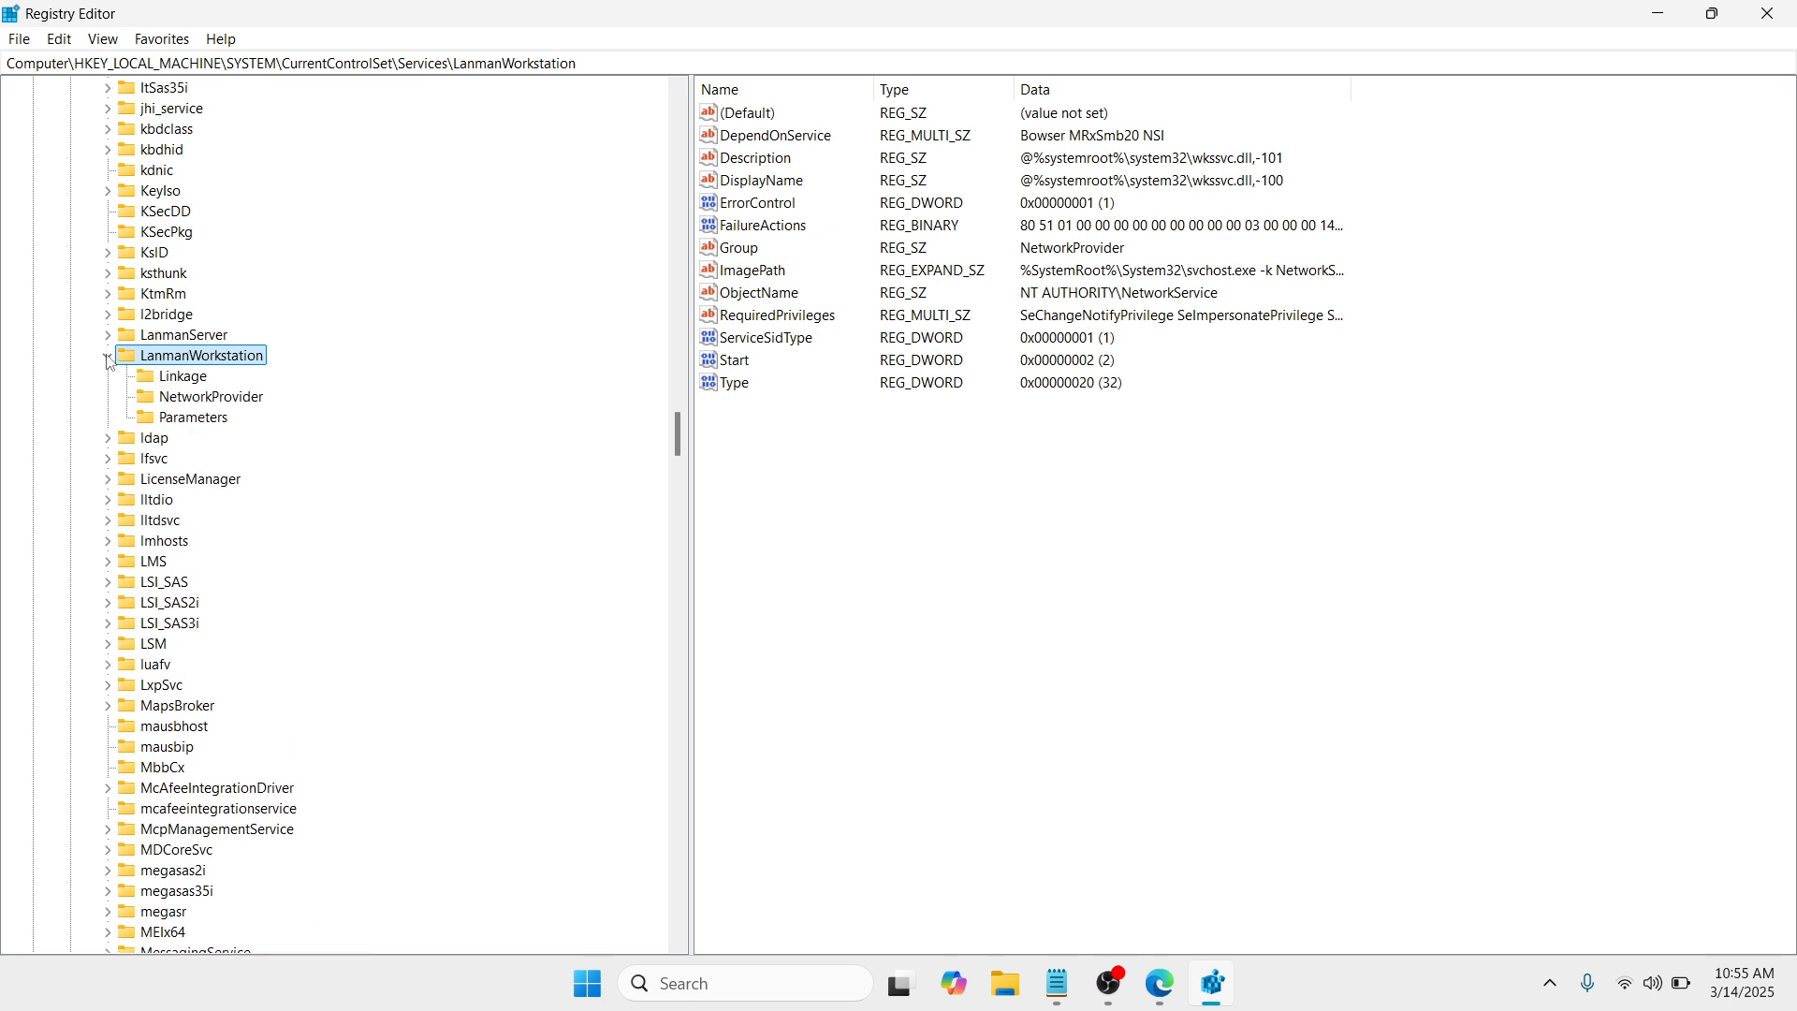
pyautogui.click(196, 421)
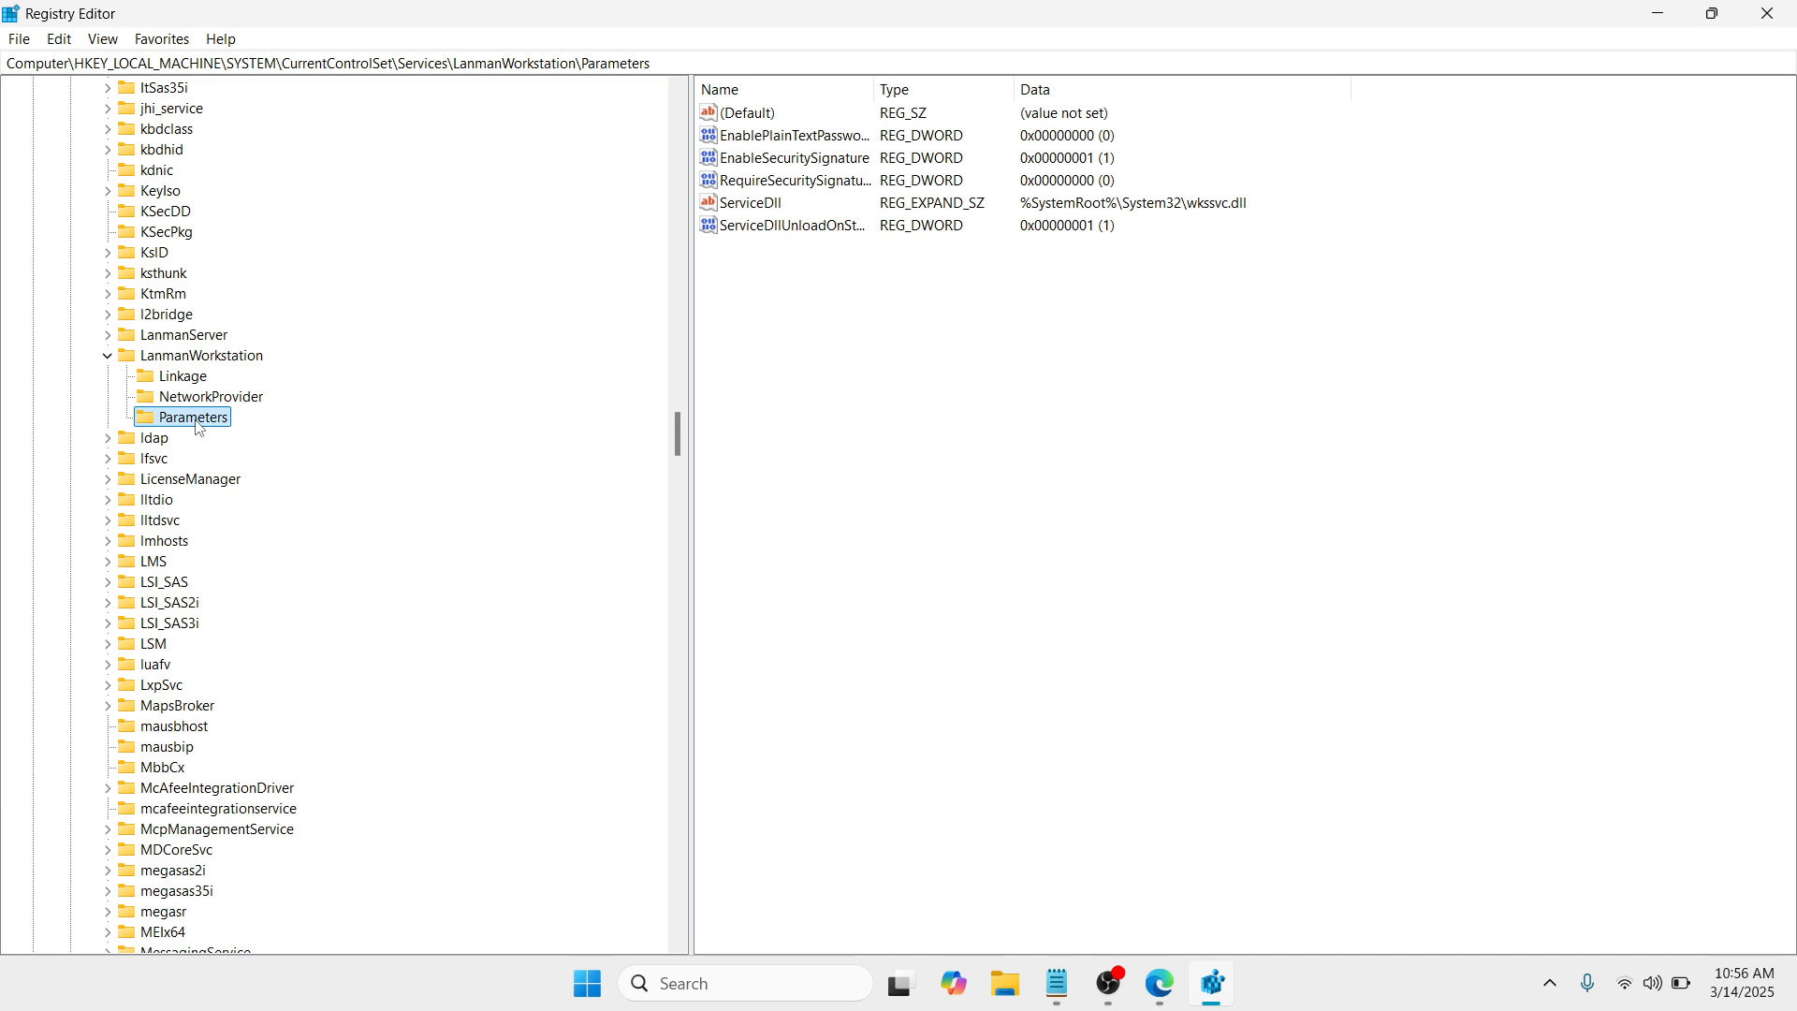
# Step: Create a DWORD (32-bit) value named AllowInsecureGuestAuth in the LanmanWorkstation Parameters key
pyautogui.rightClick(810, 328)
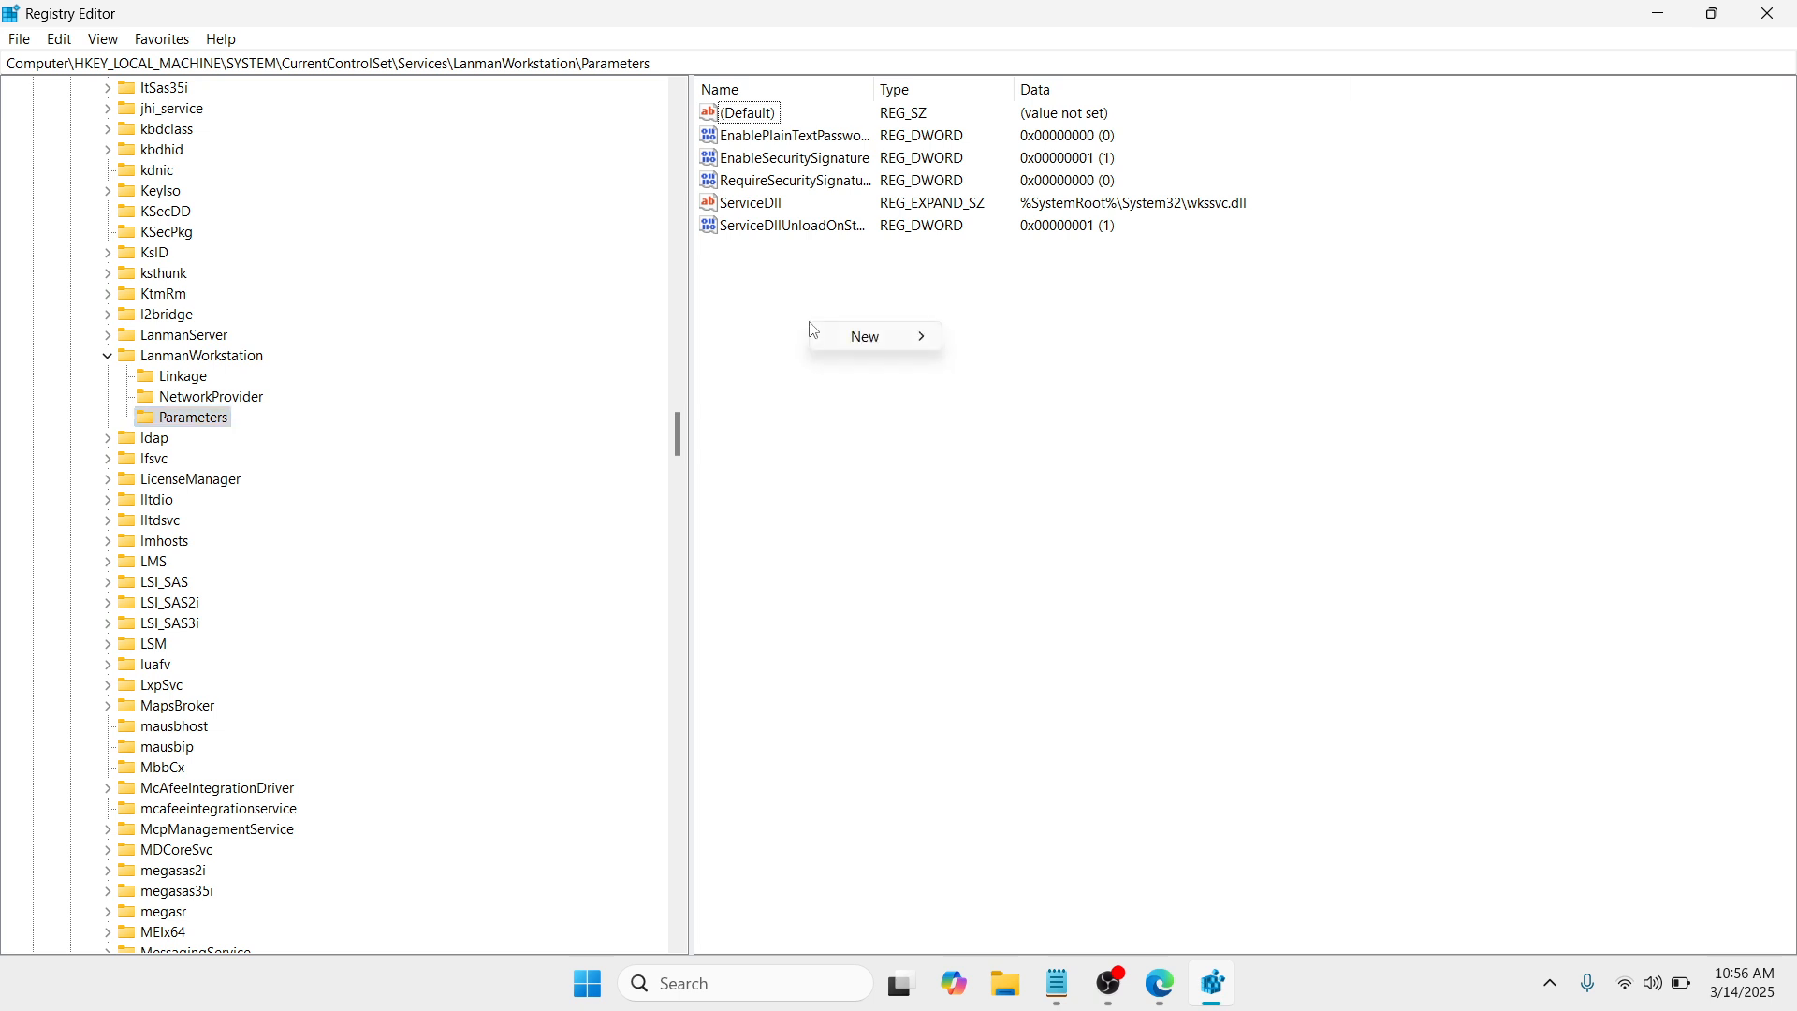
pyautogui.moveTo(855, 348)
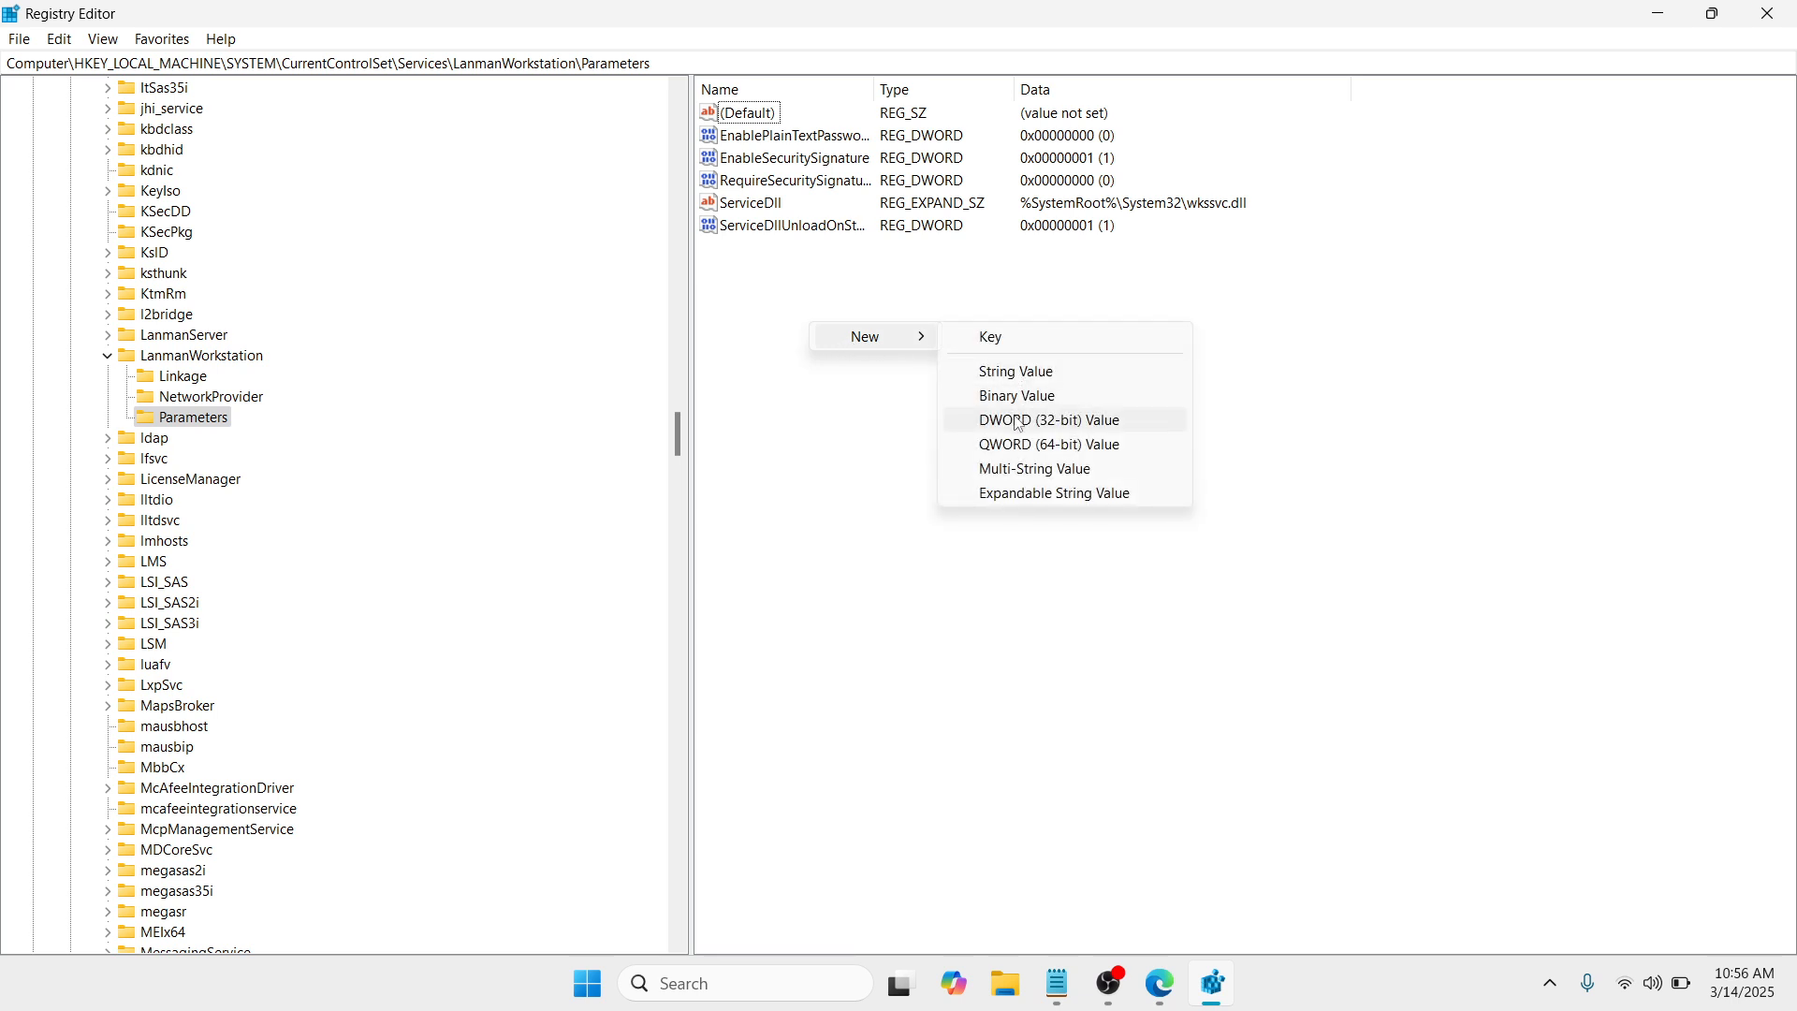
pyautogui.click(1052, 426)
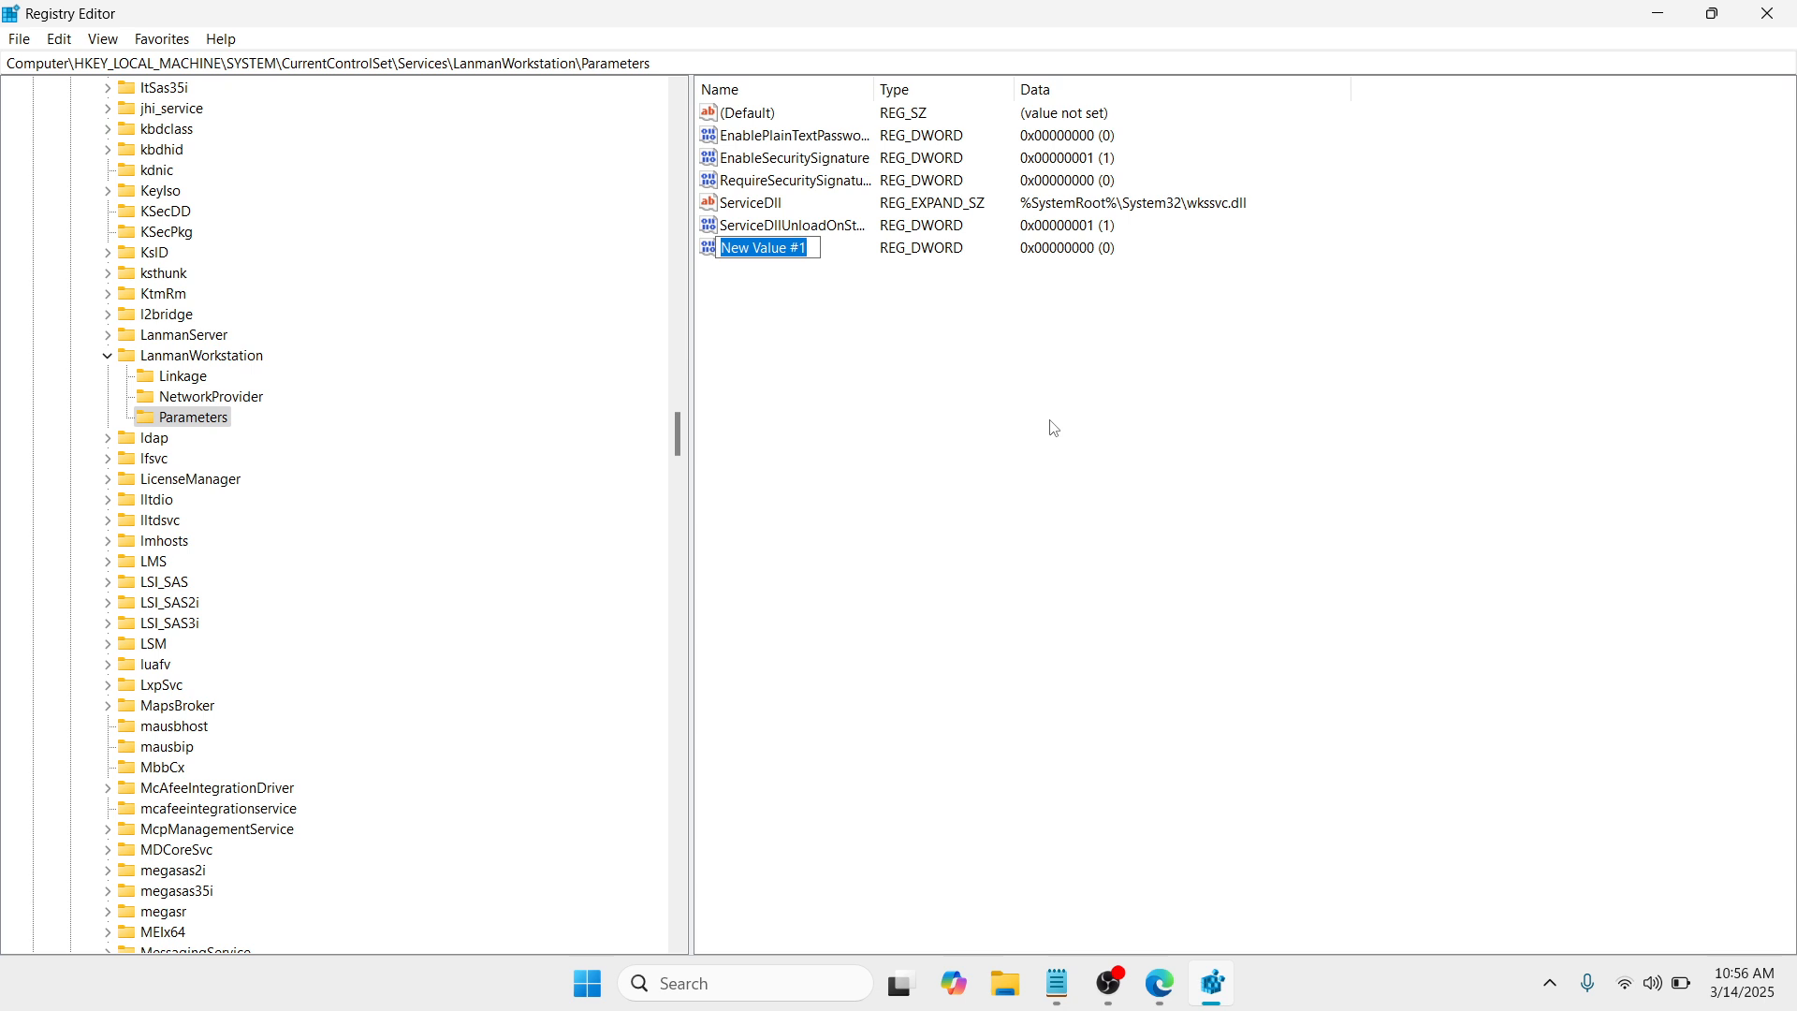
pyautogui.press('BackSpace')
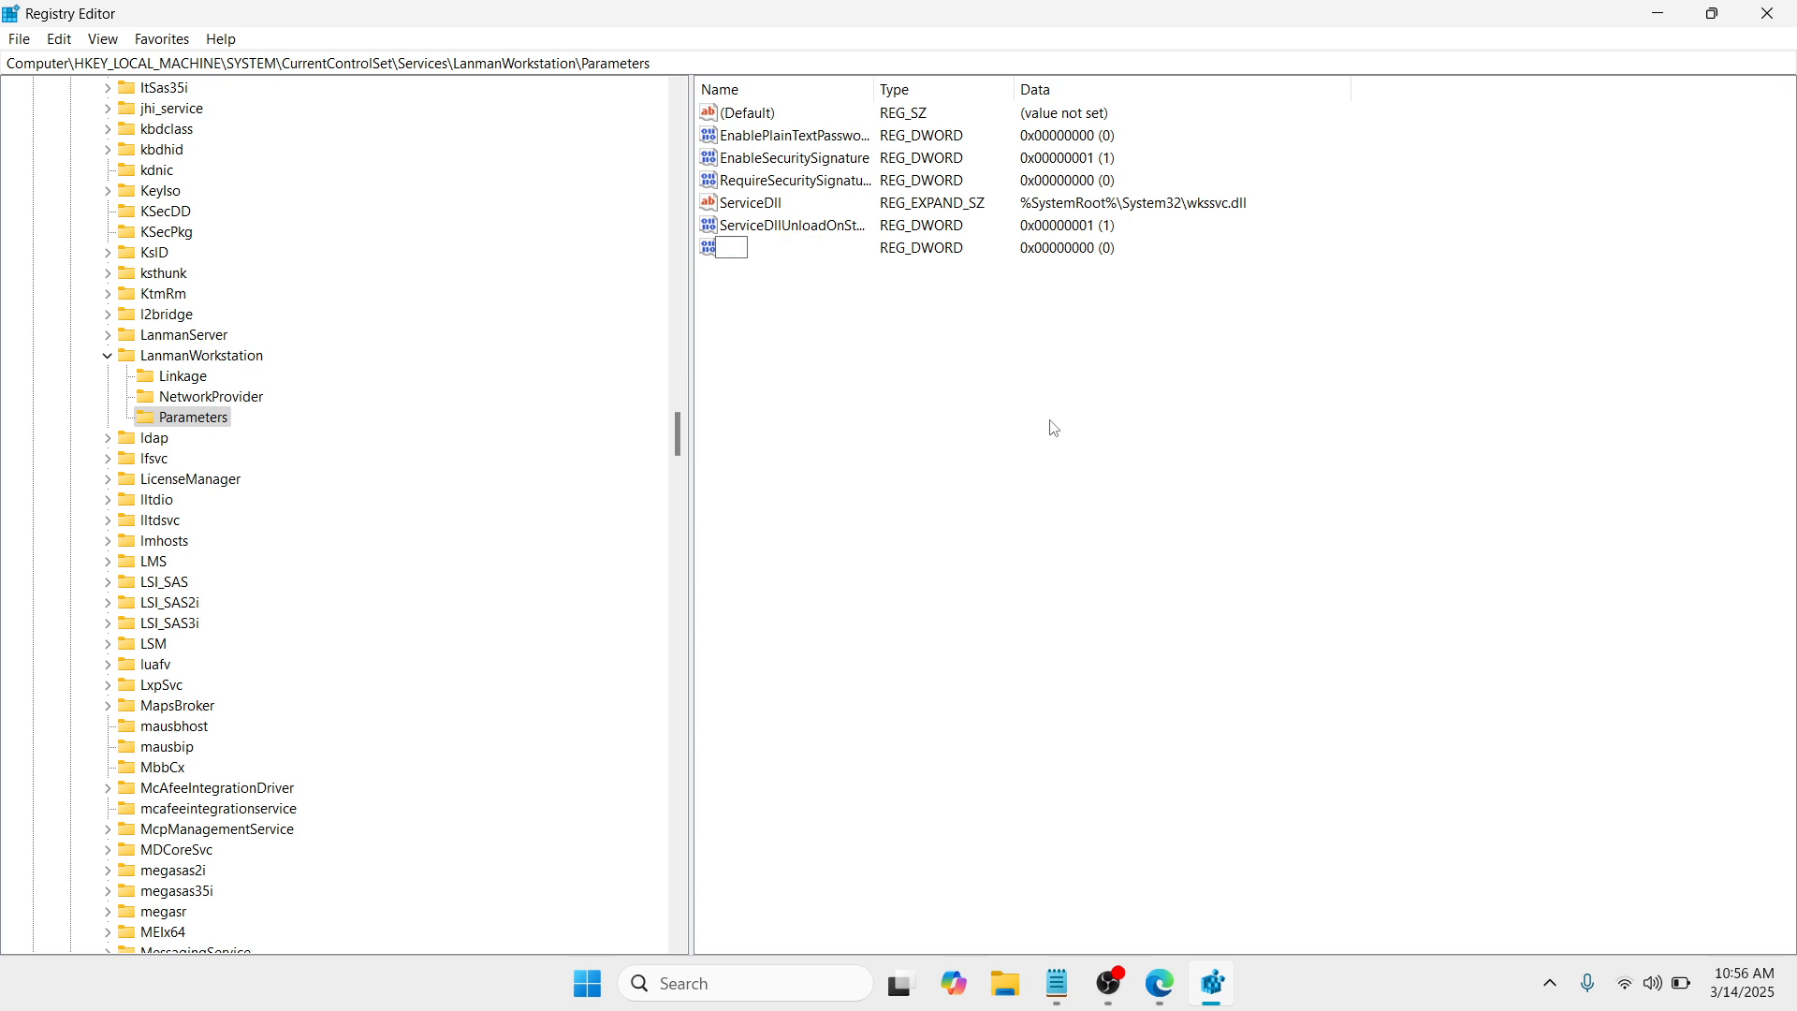
pyautogui.write('AllowInsecureAuth')
pyautogui.click(810, 248)
pyautogui.write('Guest')
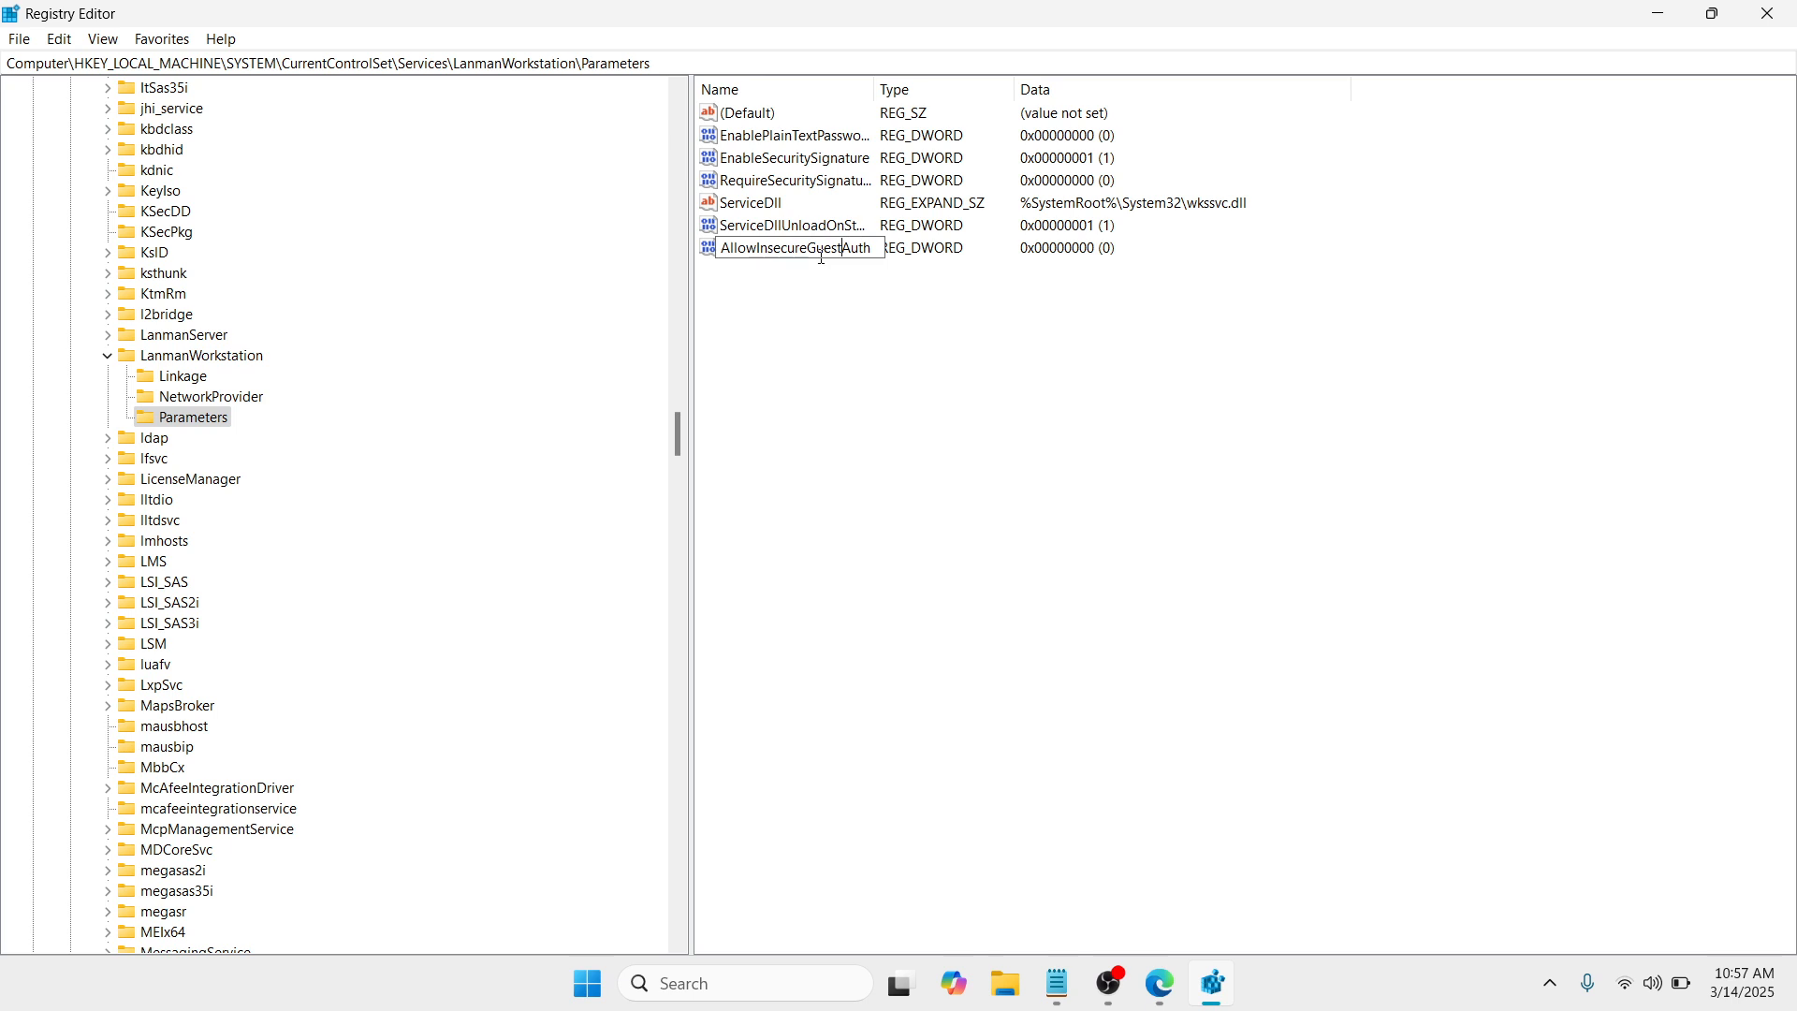
pyautogui.press('Return')
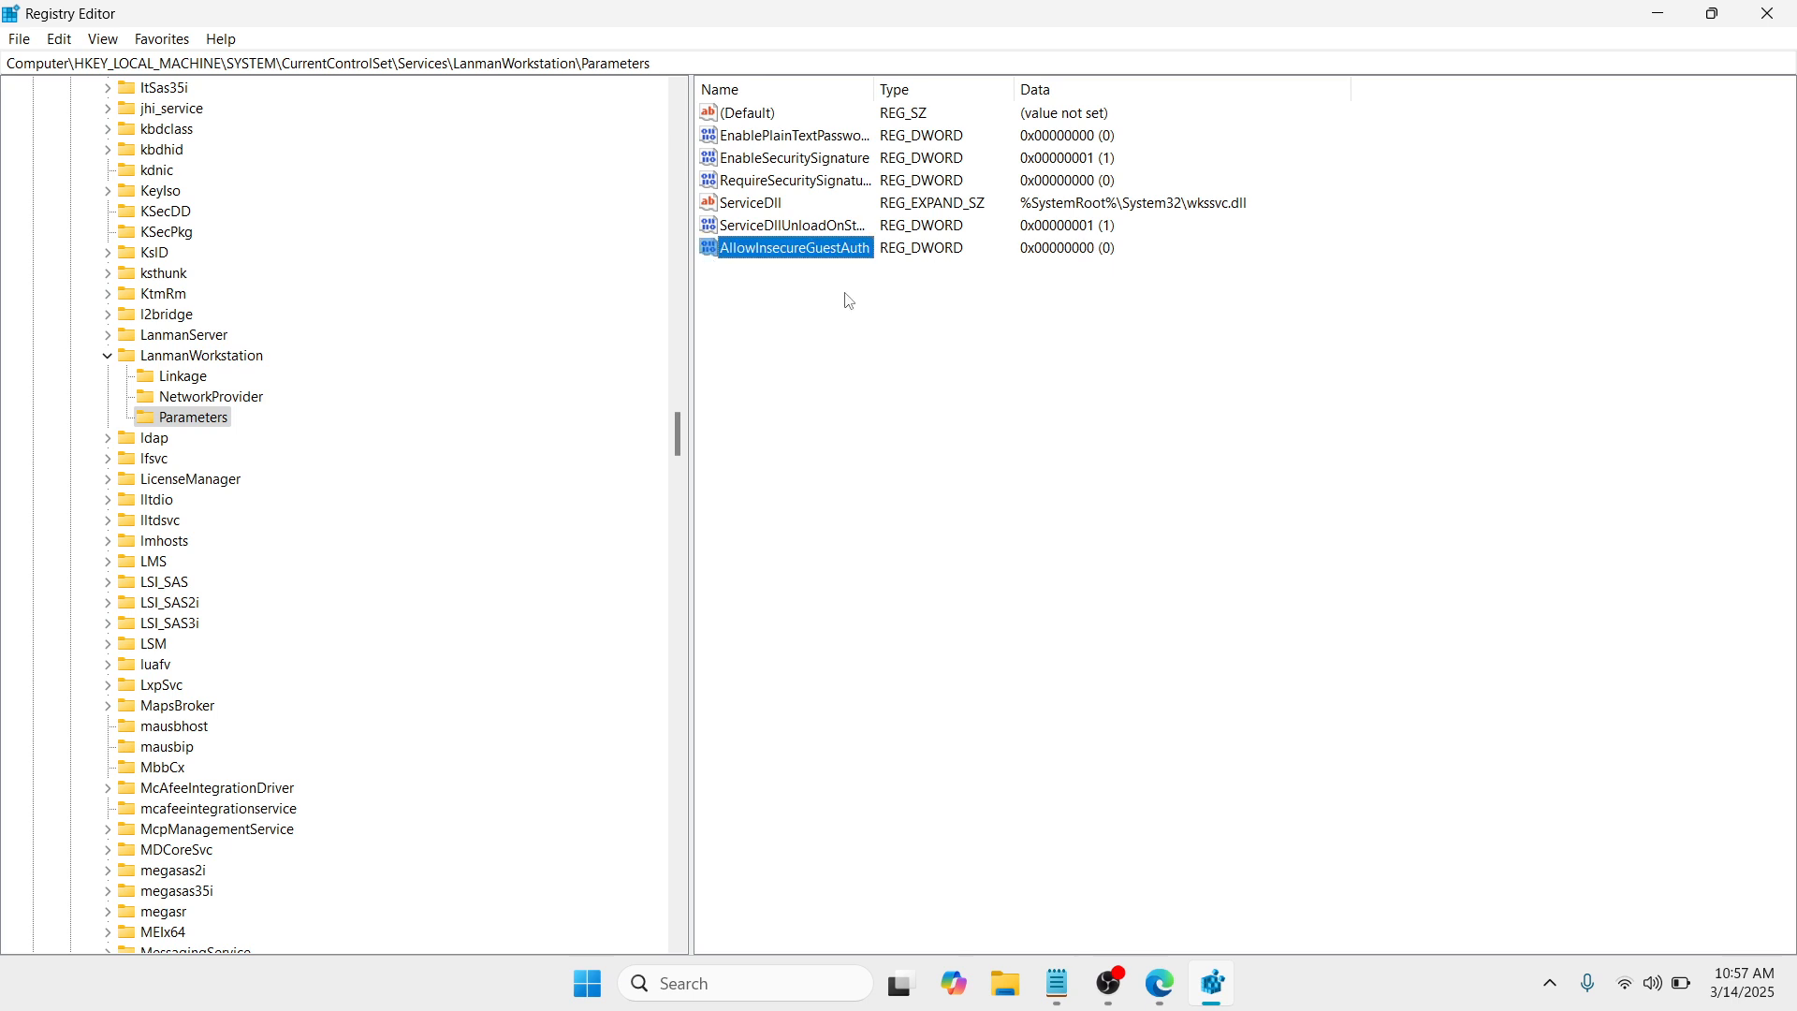
pyautogui.click(850, 341)
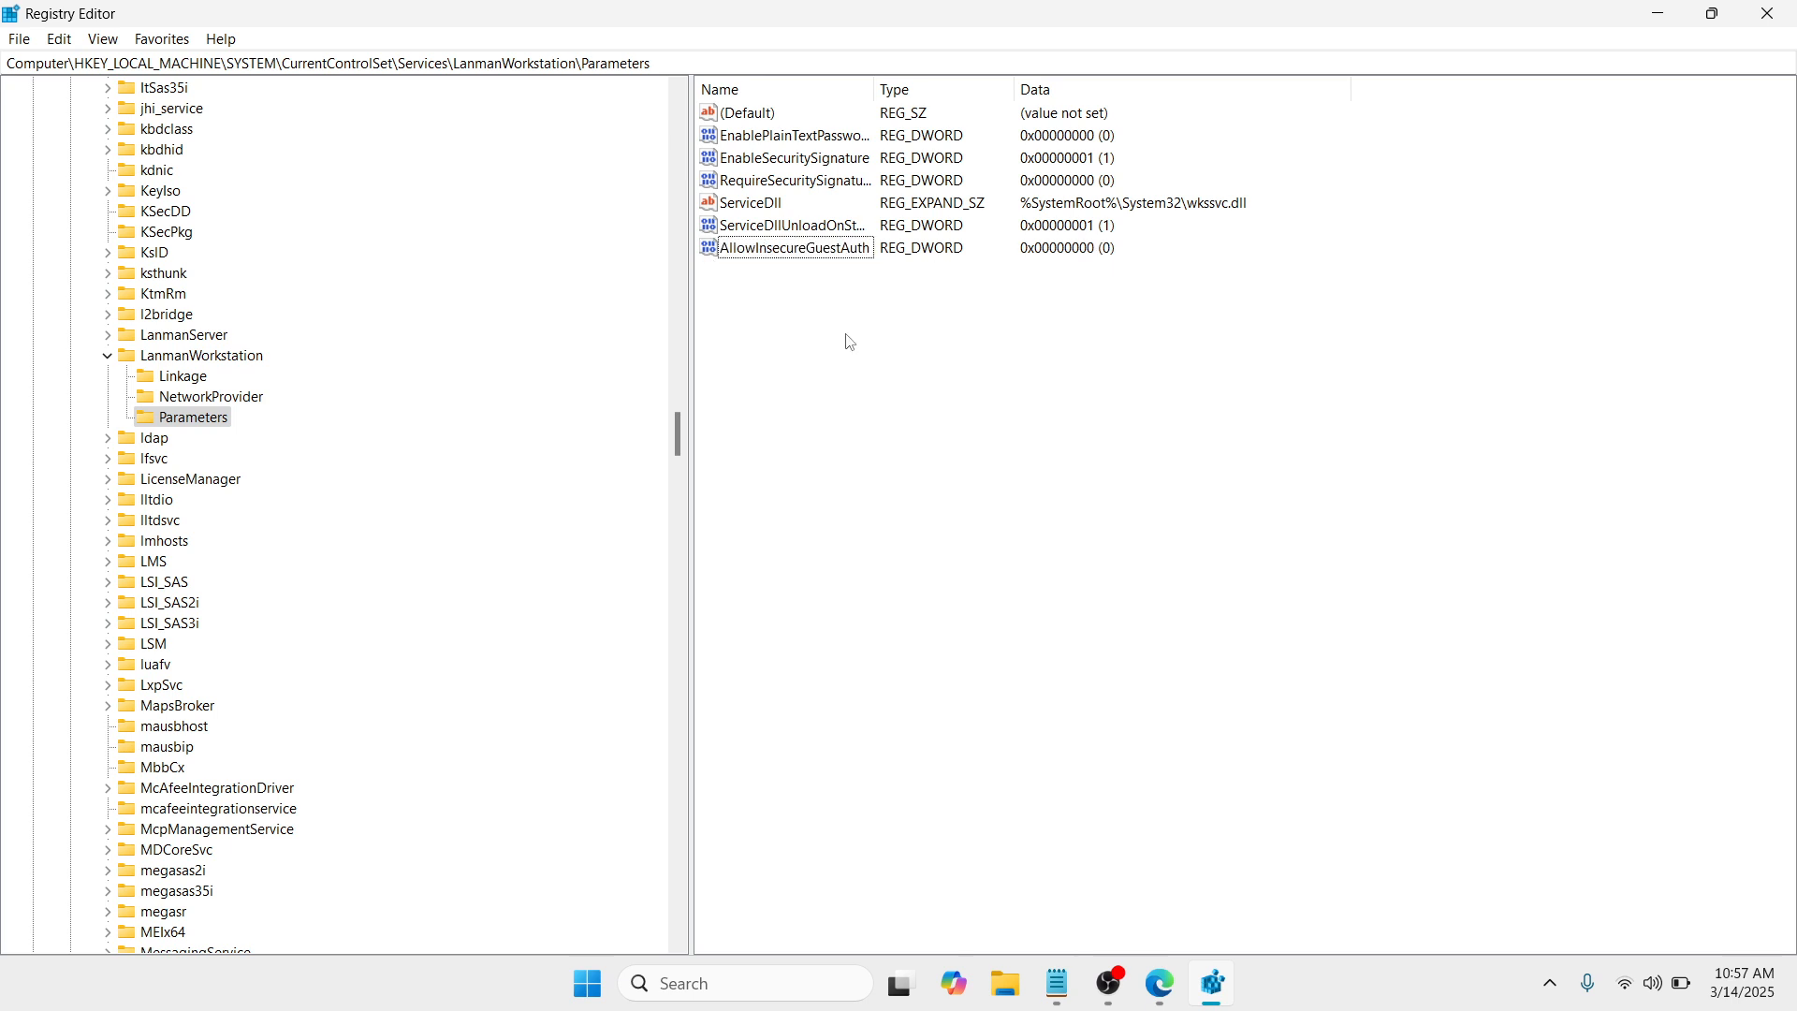
# Step: Set the value data of AllowInsecureGuestAuth to 1 and close Registry Editor
pyautogui.doubleClick(816, 249)
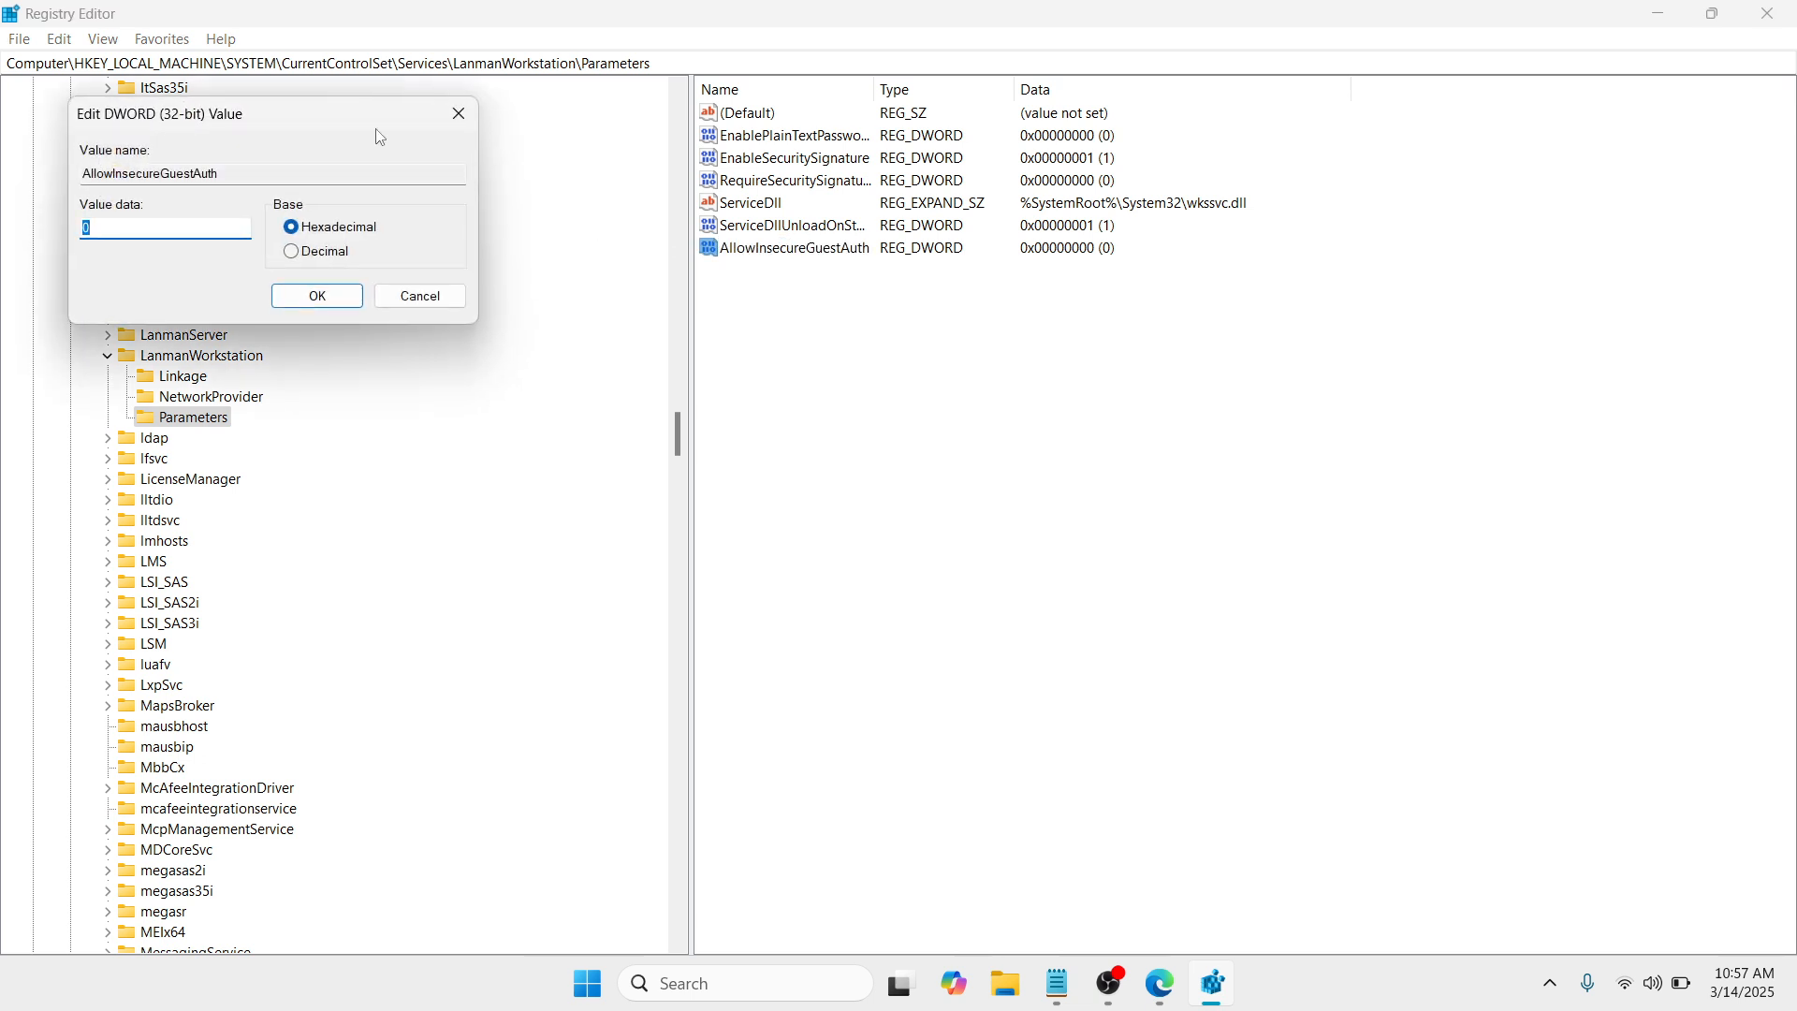
pyautogui.moveTo(340, 120); pyautogui.dragTo(885, 213)
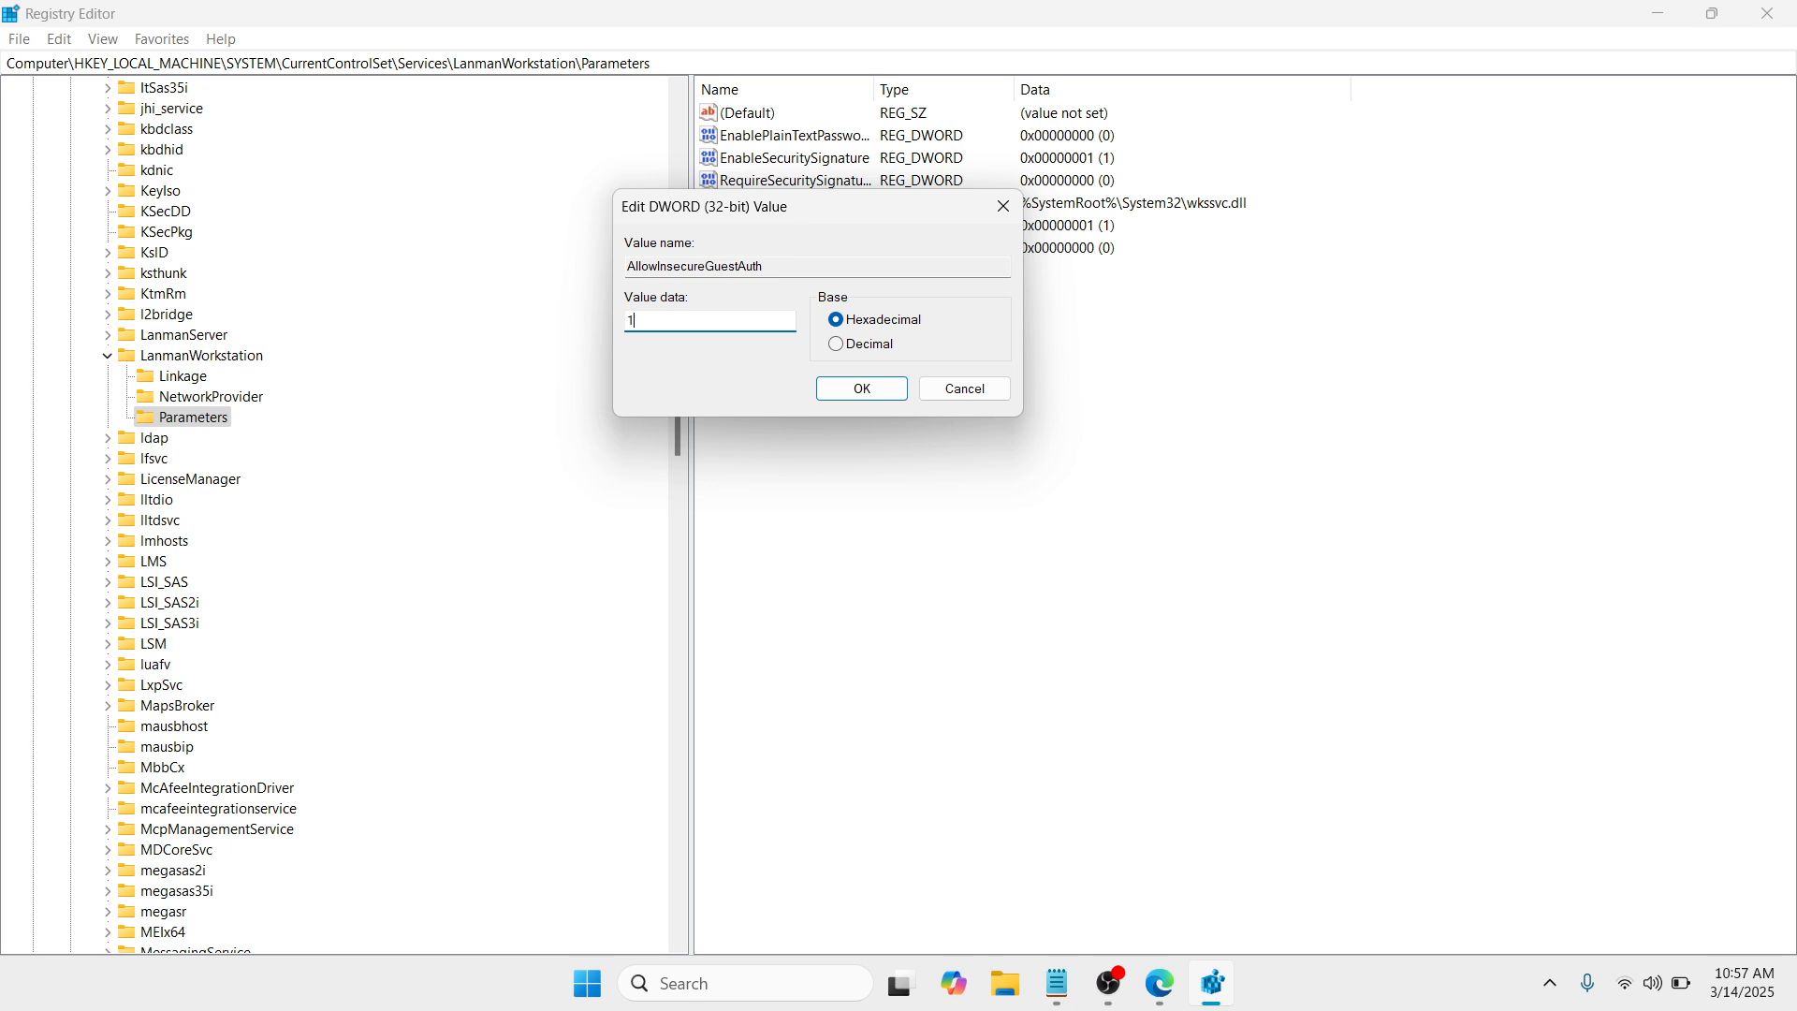
pyautogui.click(856, 397)
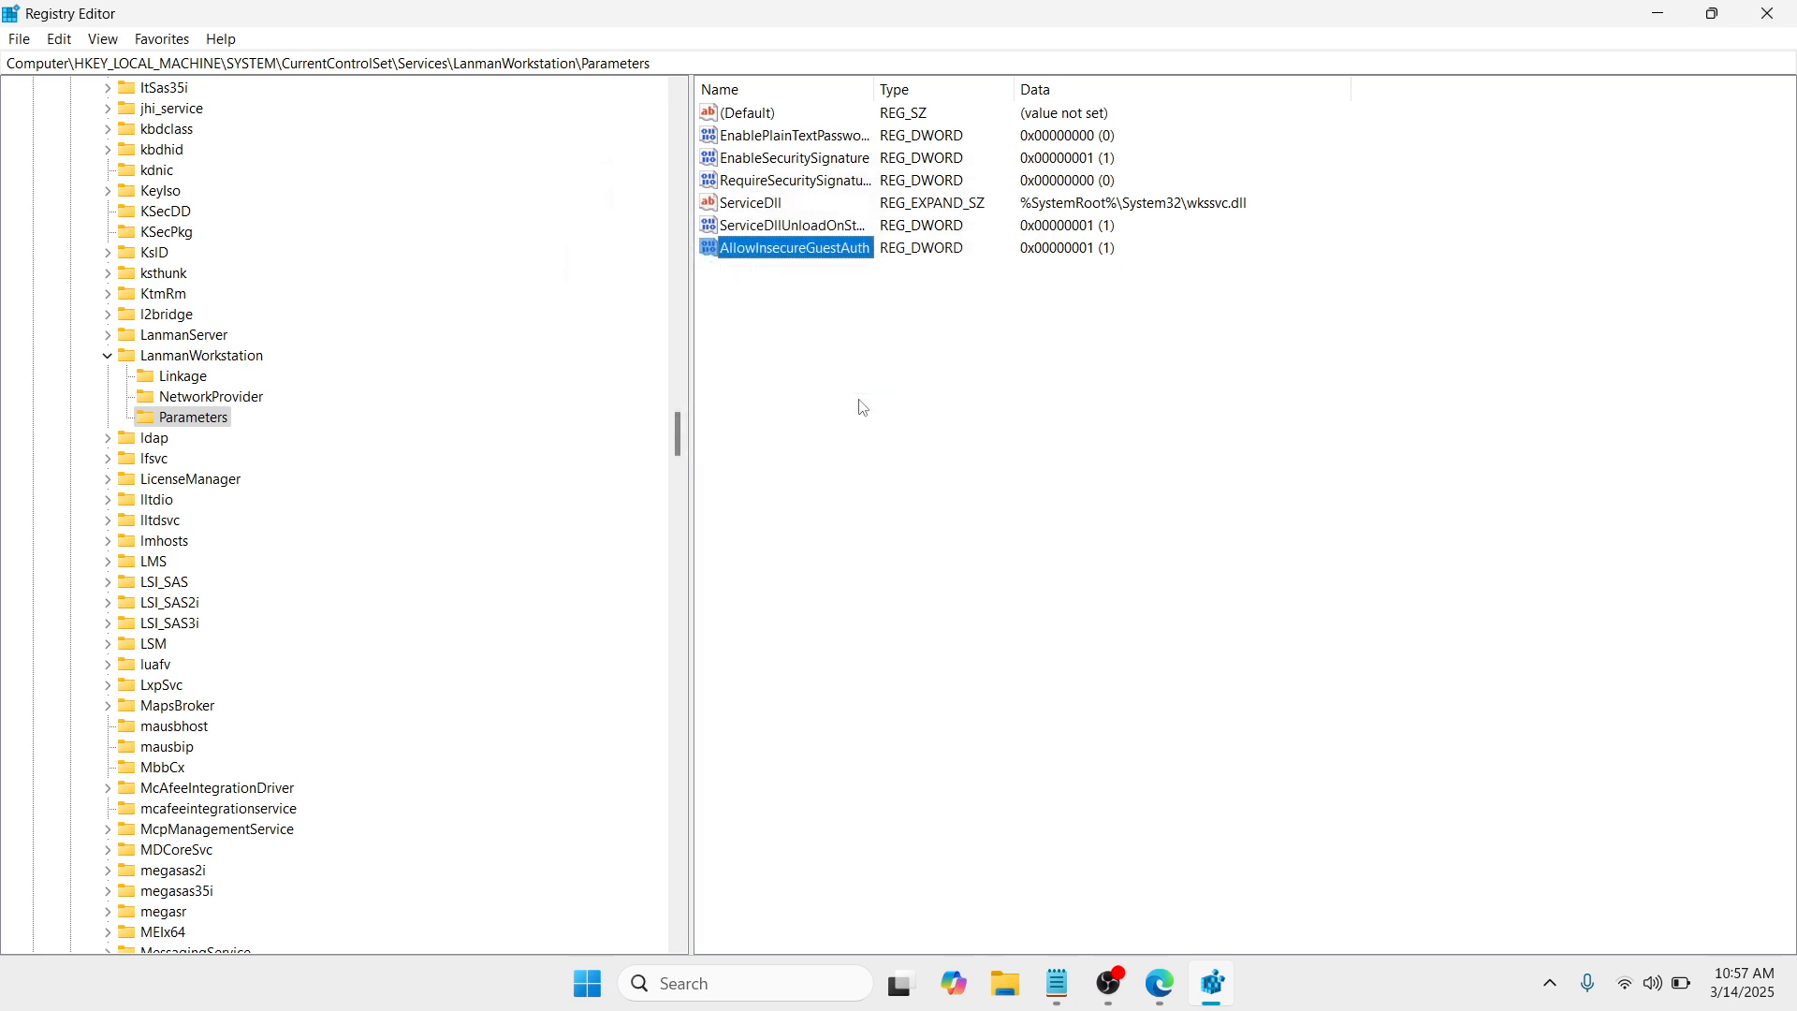
pyautogui.click(853, 402)
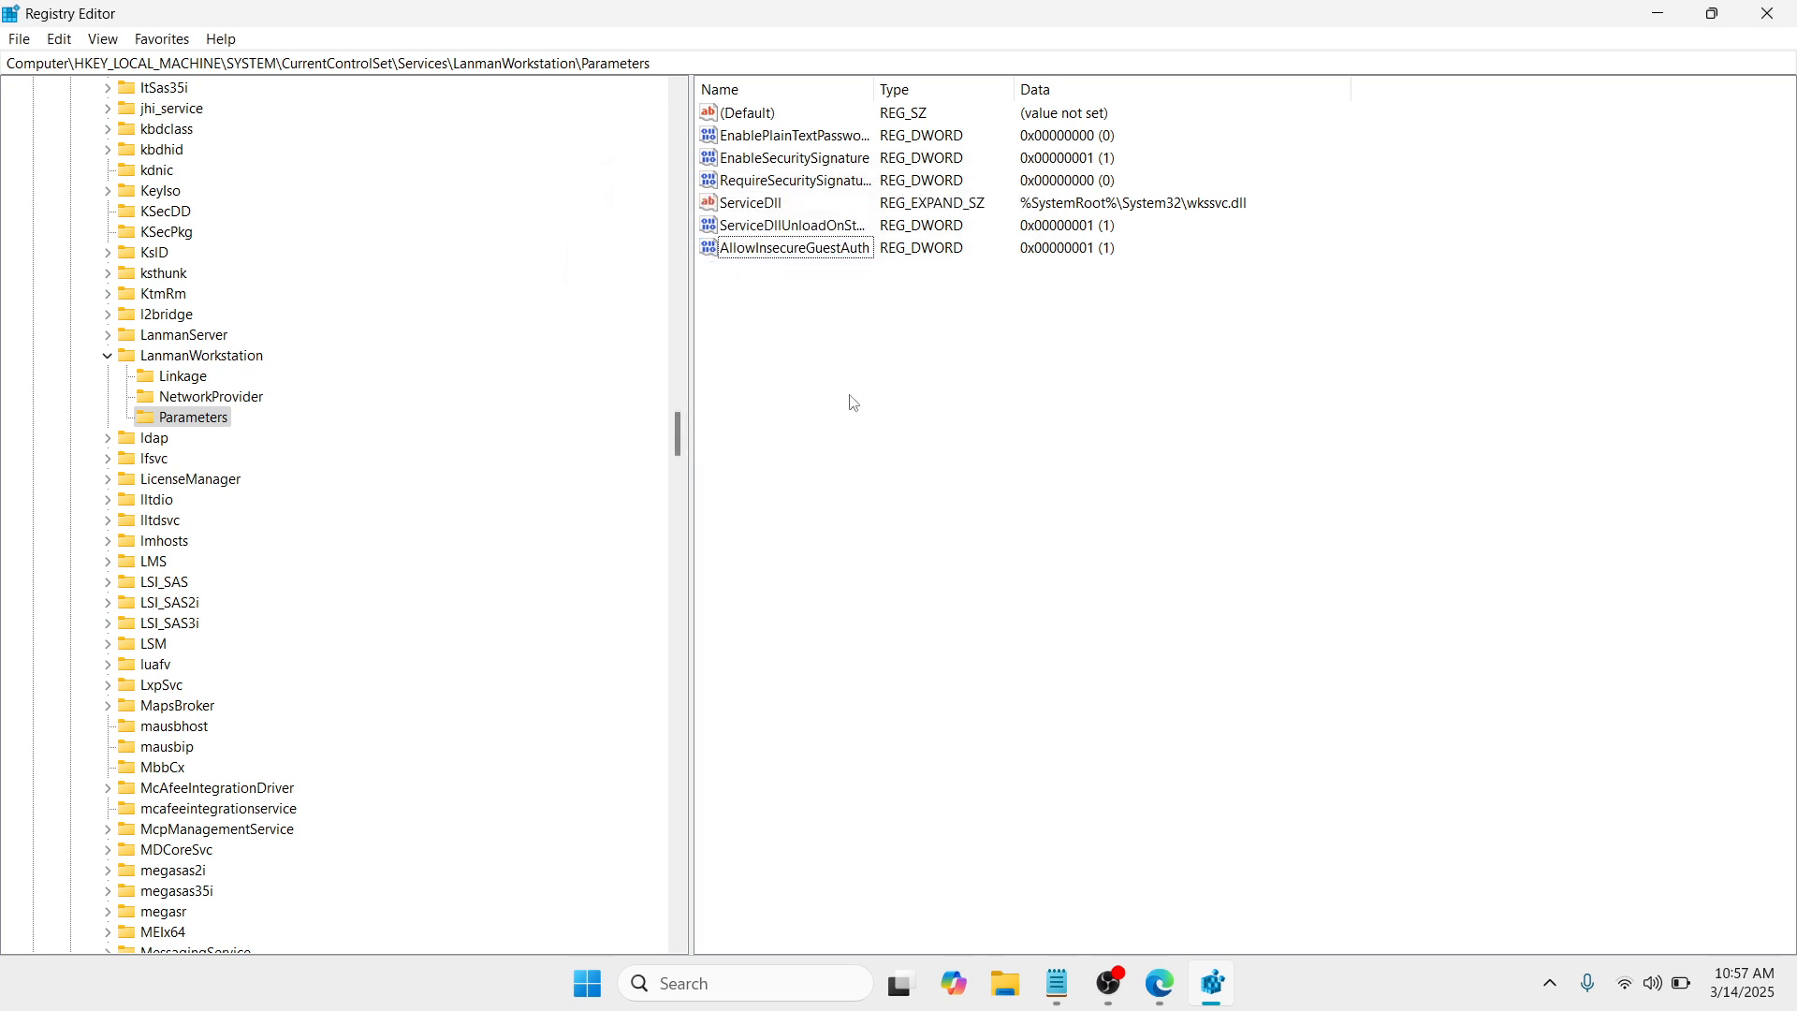
pyautogui.click(1769, 14)
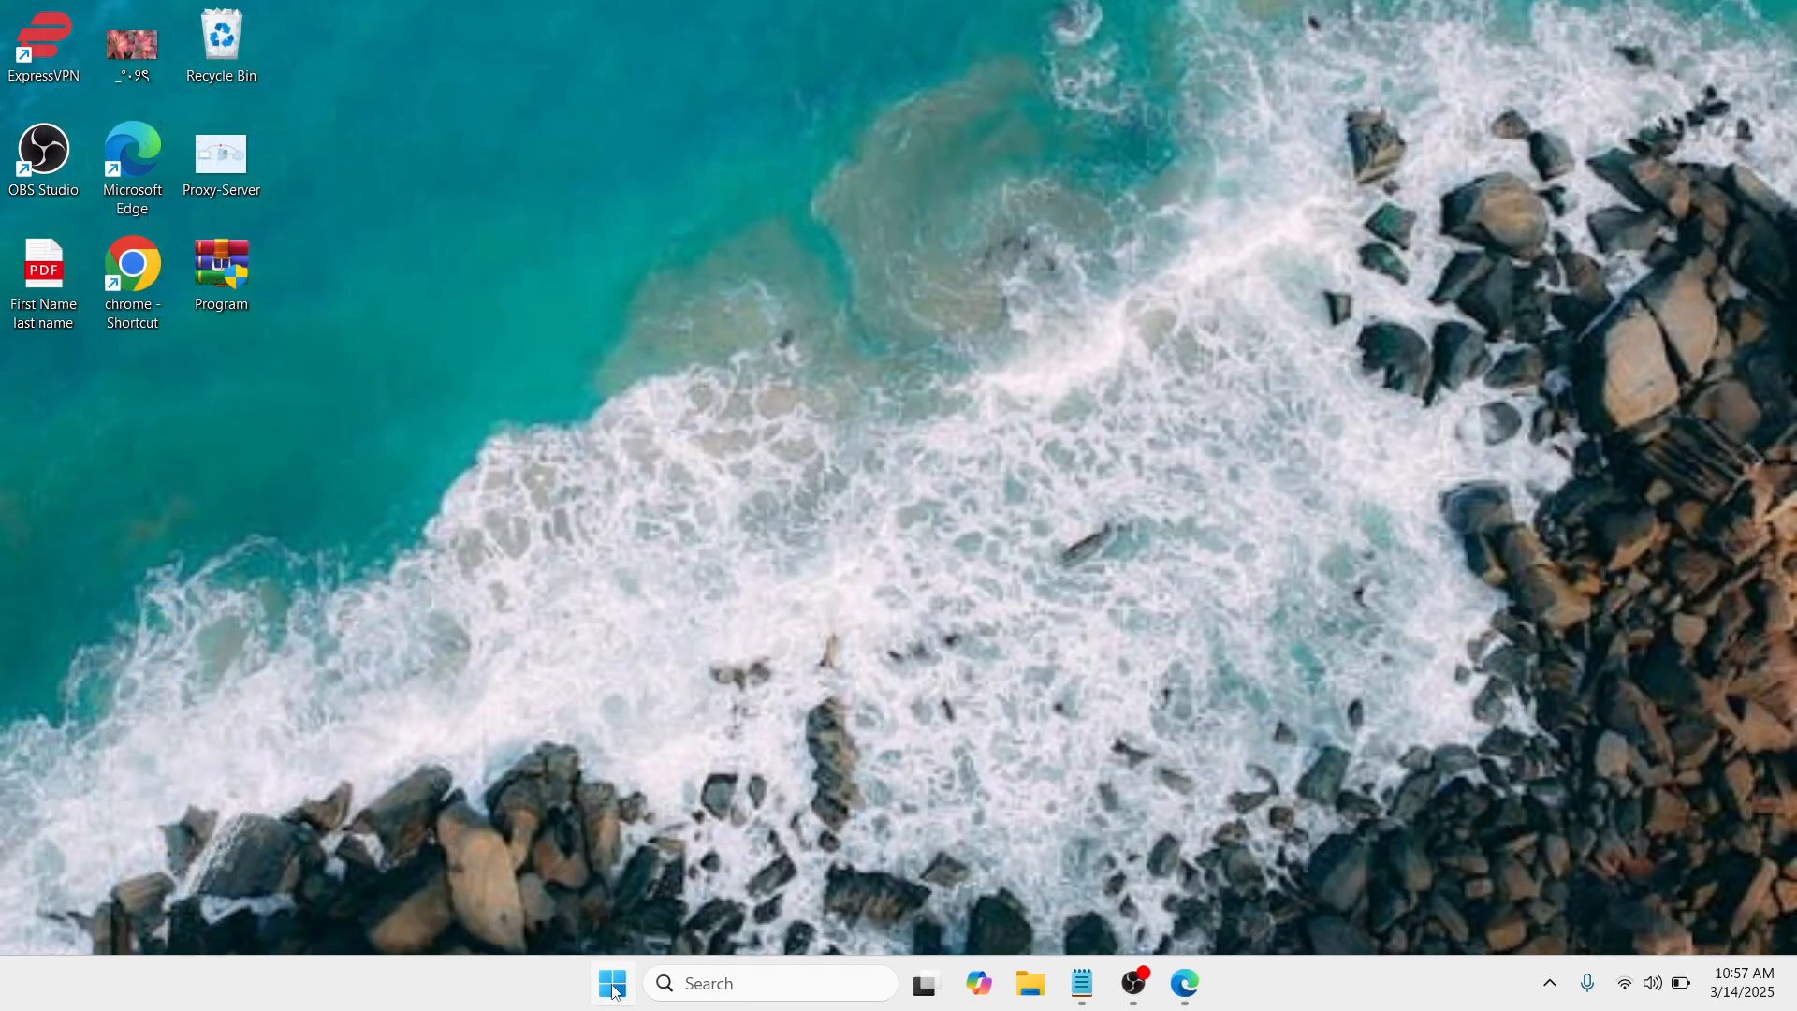
pyautogui.click(614, 992)
pyautogui.click(1188, 902)
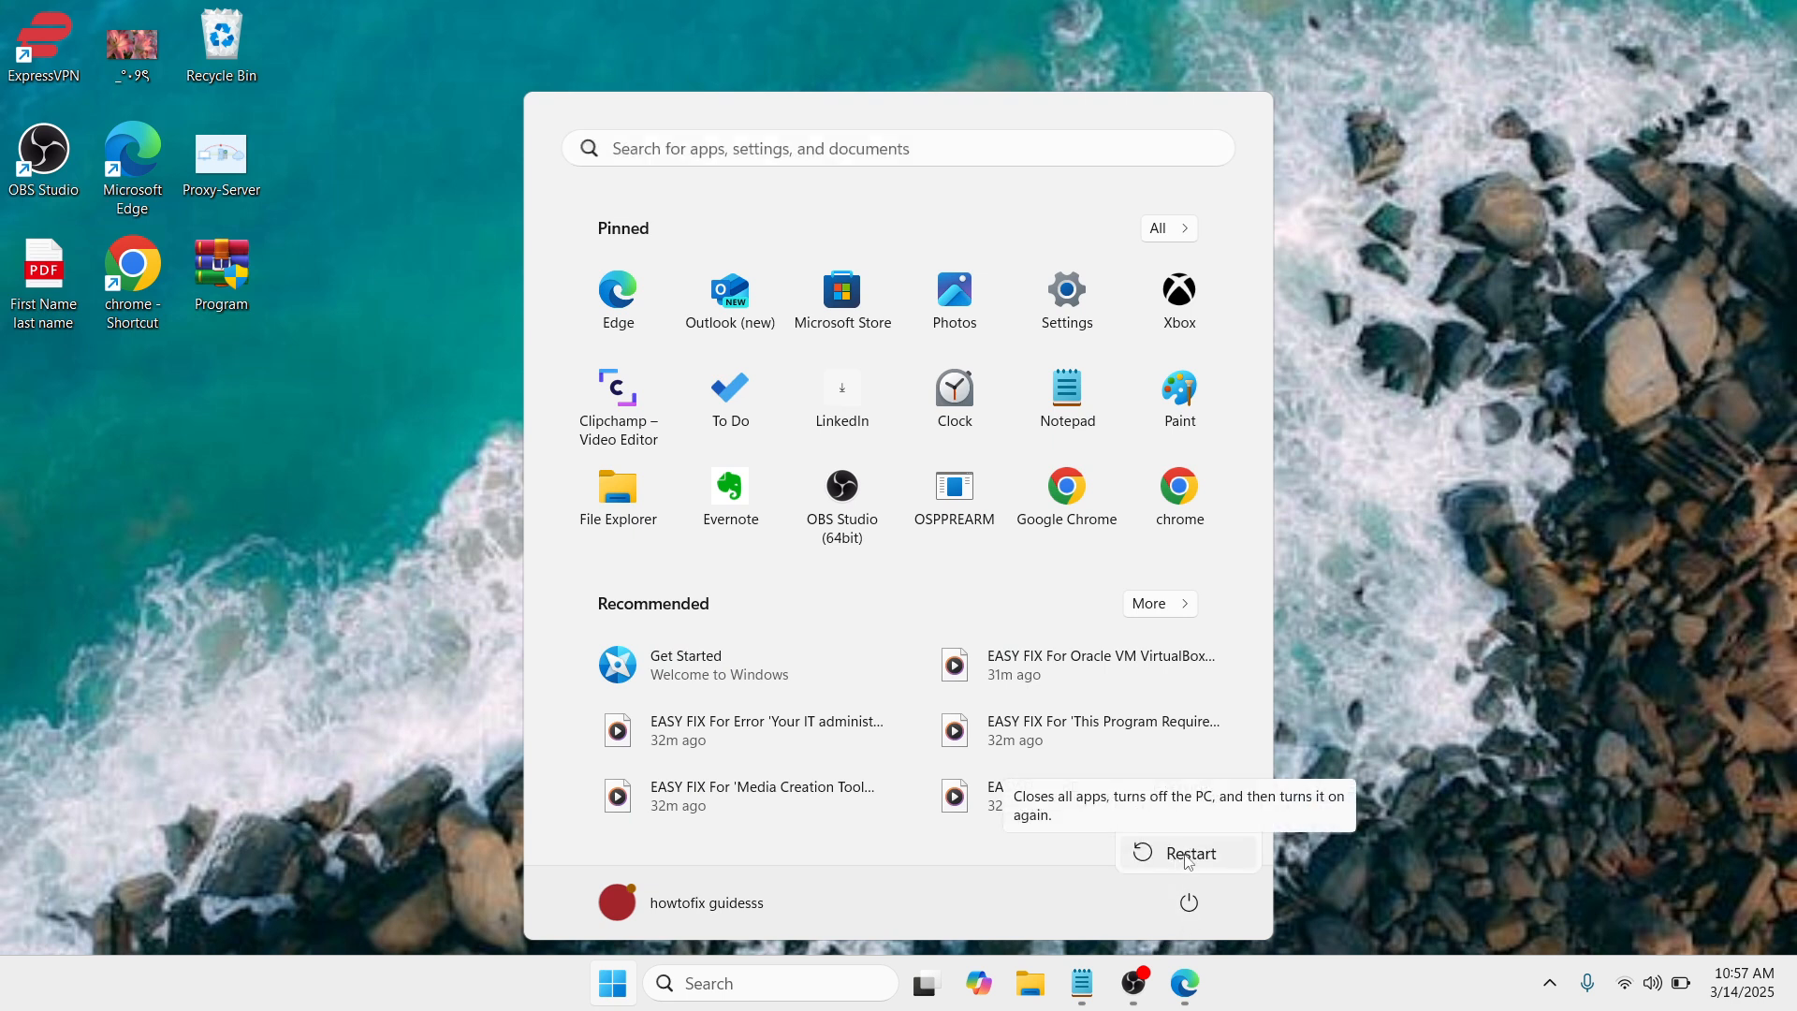
pyautogui.click(1323, 858)
pyautogui.click(1323, 858)
pyautogui.click(1326, 863)
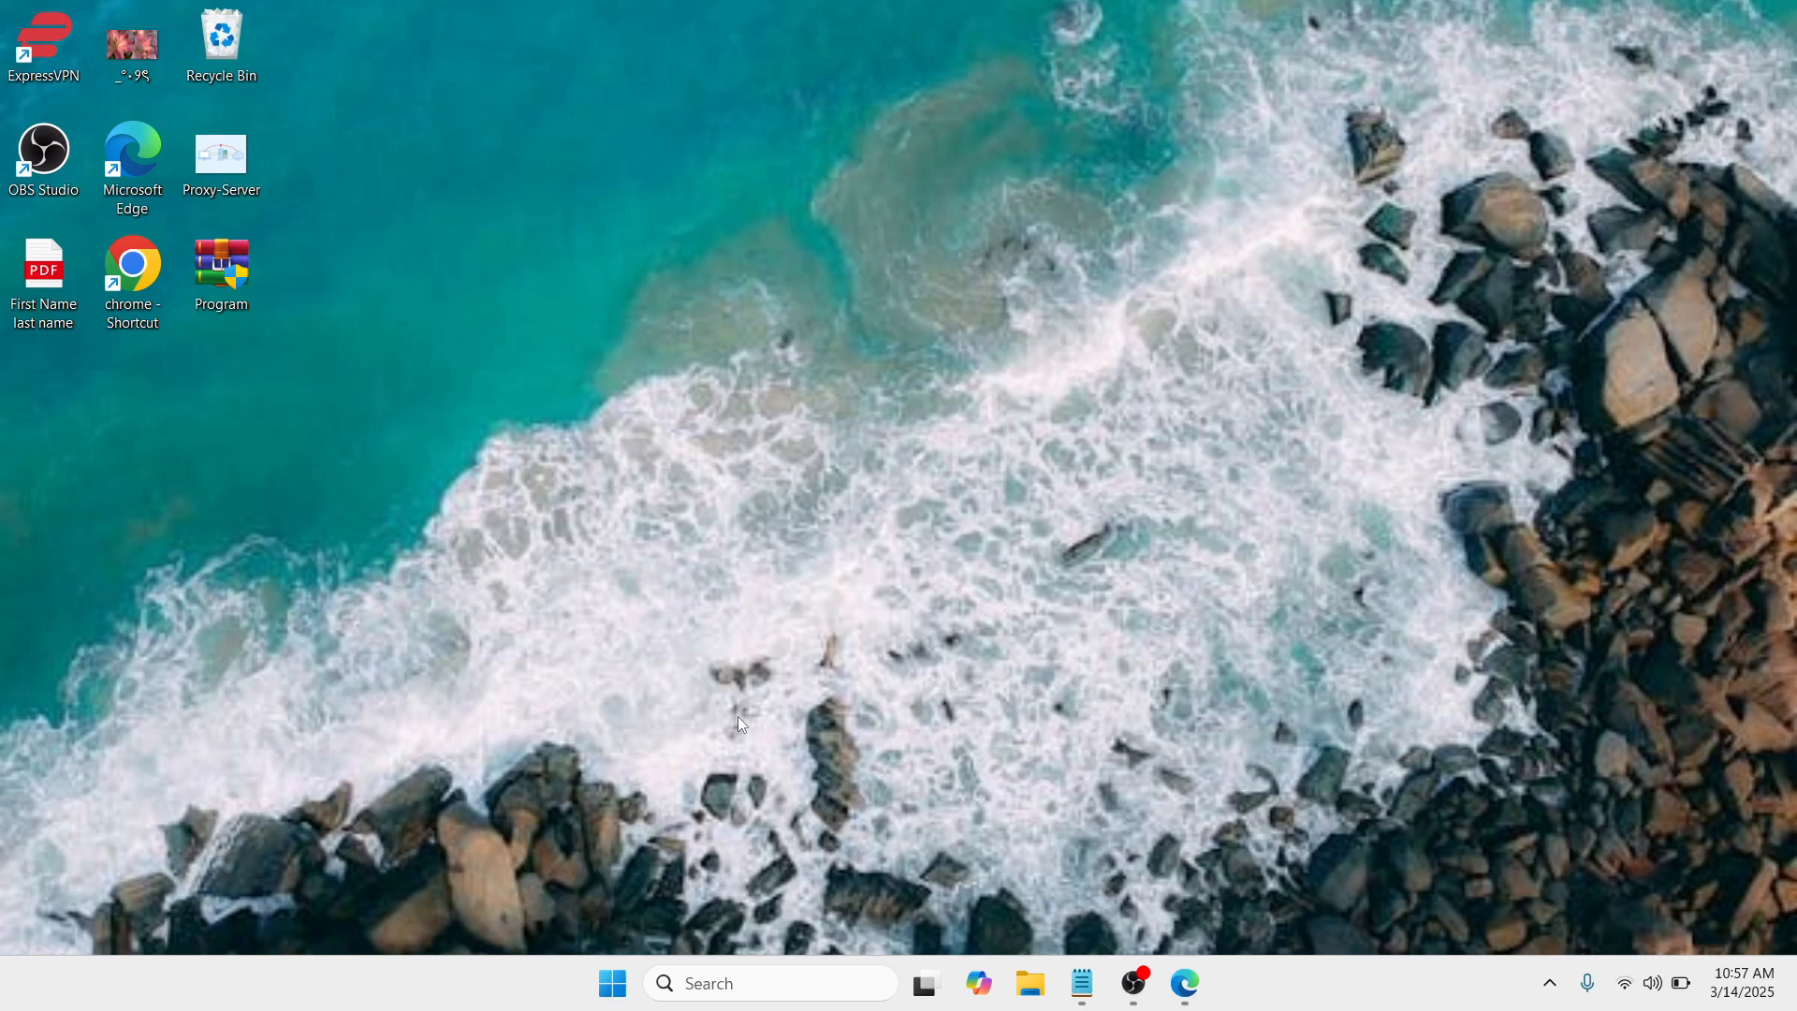
# Step: Open the Network Connections window with the Run command ncpa.cpl
pyautogui.press('super+r')
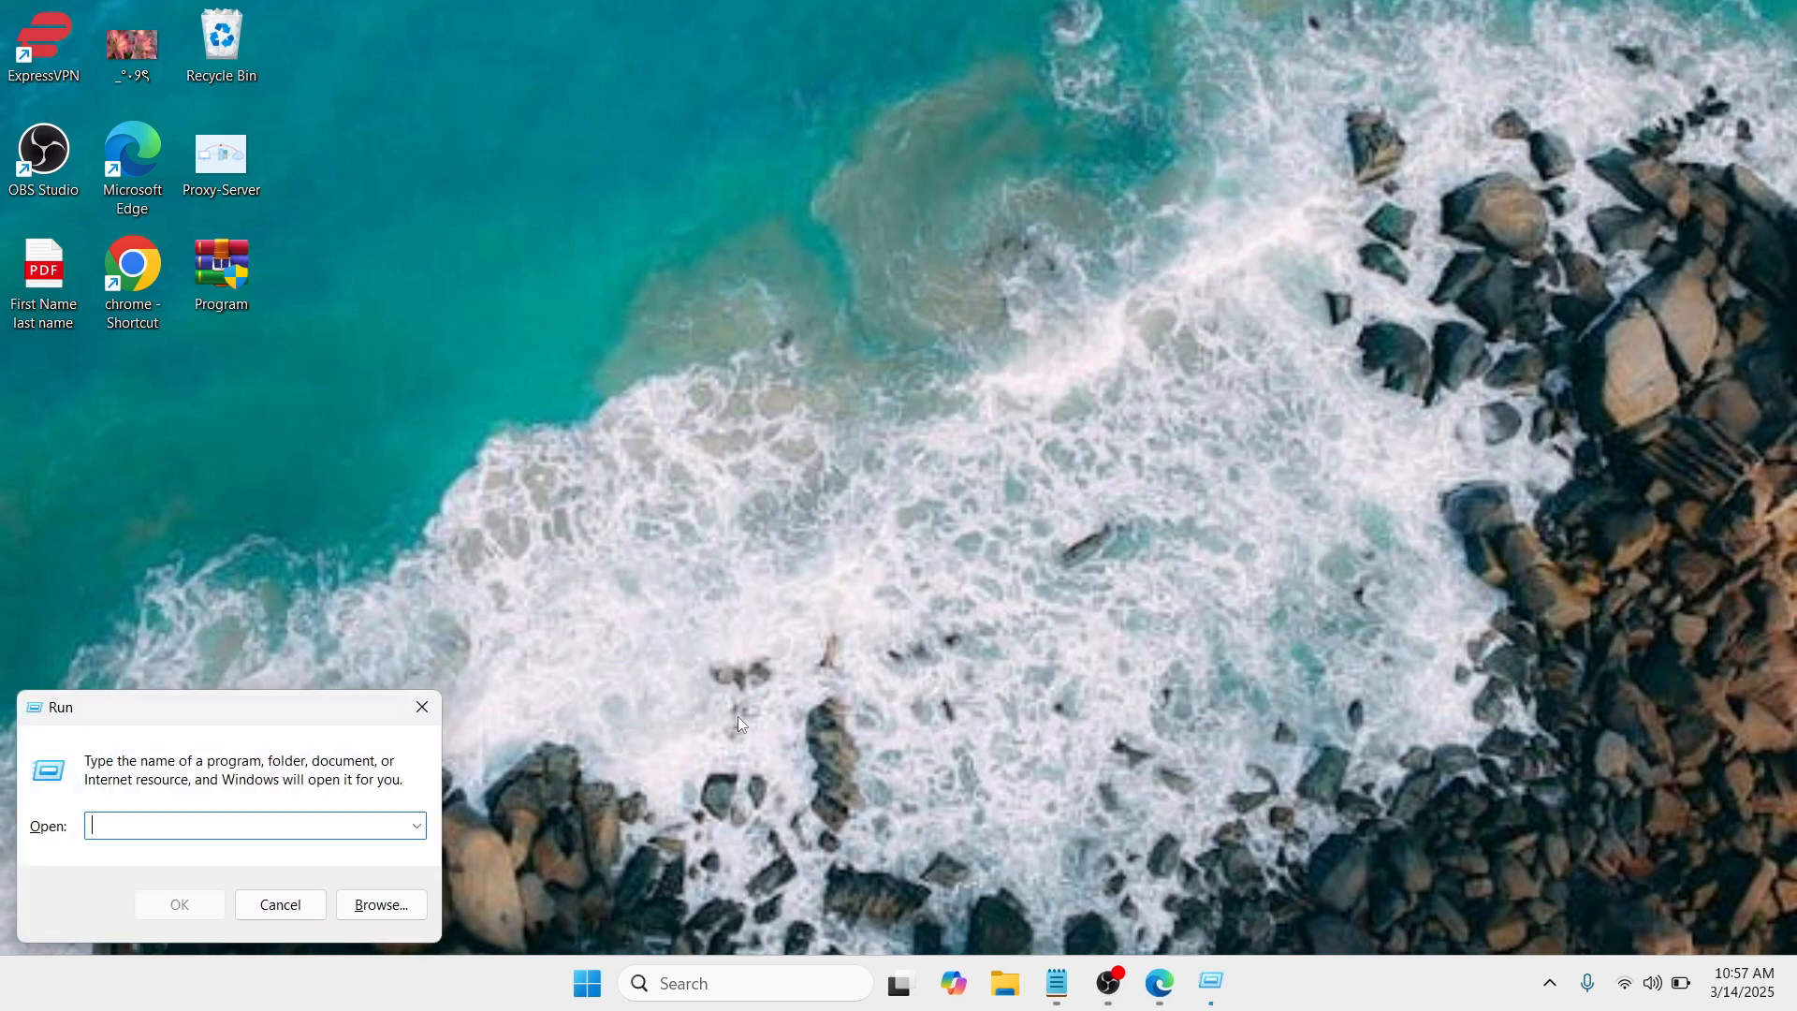
pyautogui.moveTo(298, 713); pyautogui.dragTo(964, 343)
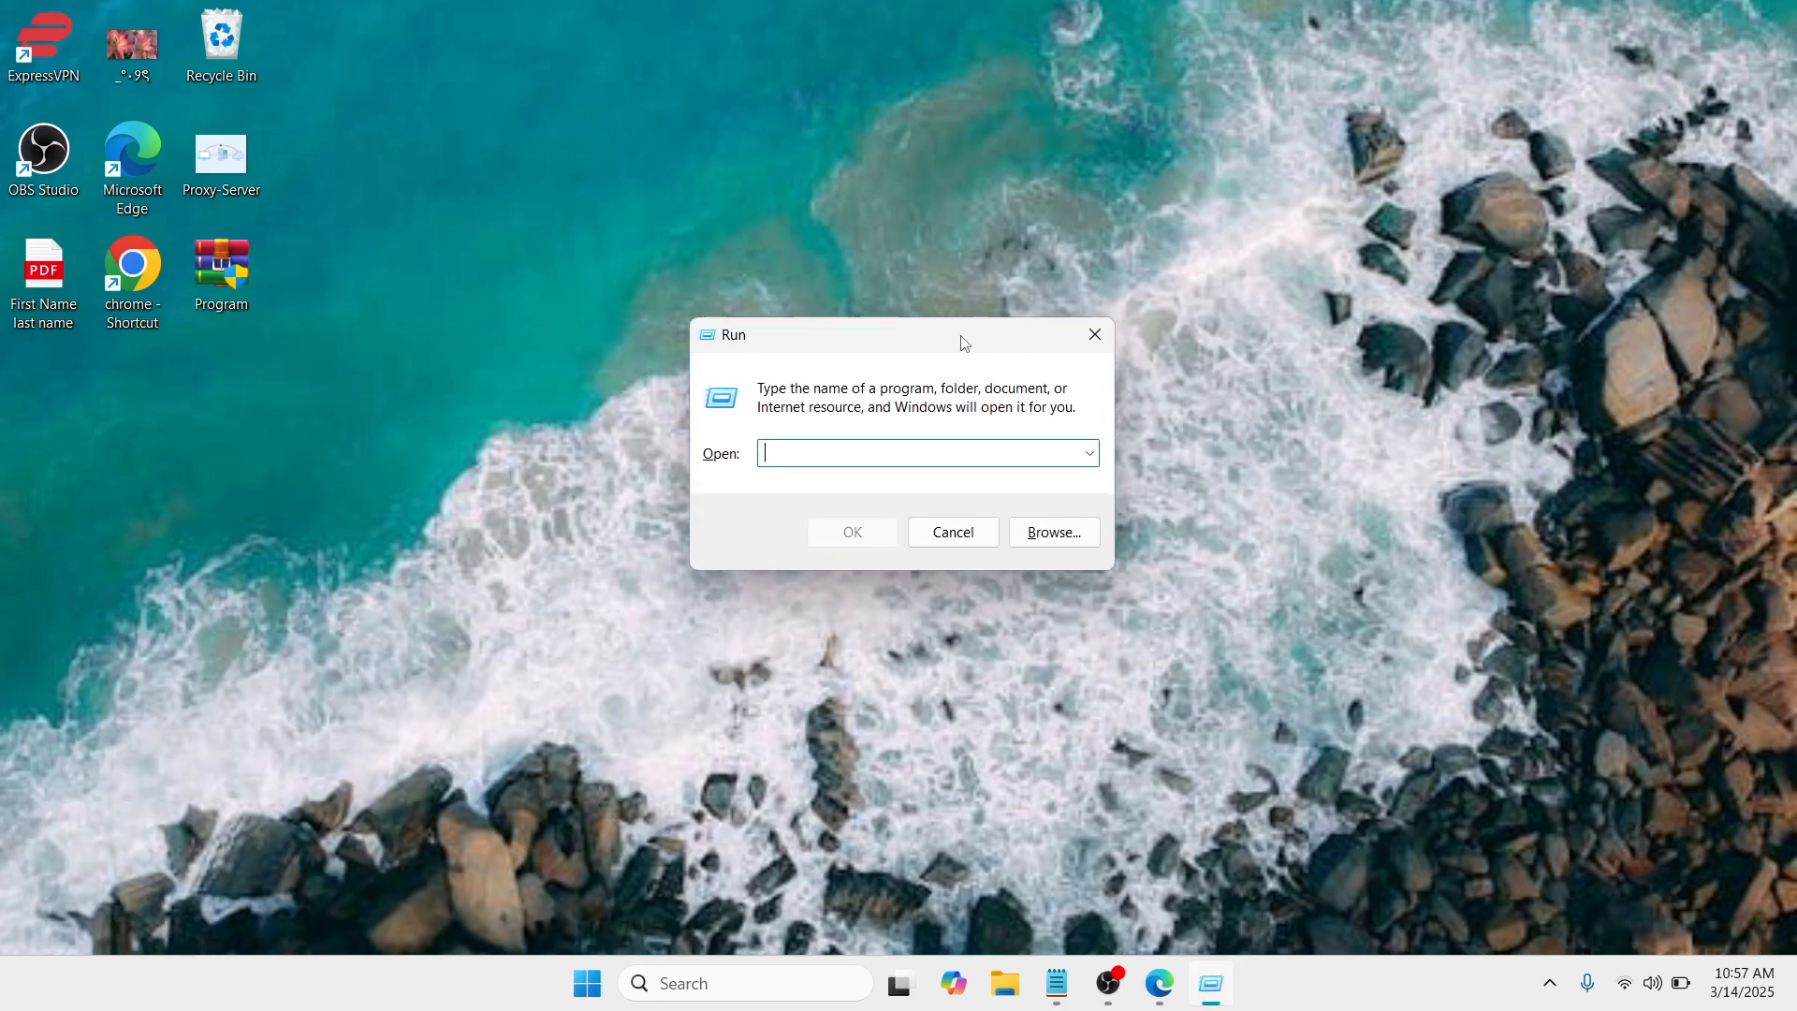
pyautogui.write('ncpa.cpl')
pyautogui.click(867, 533)
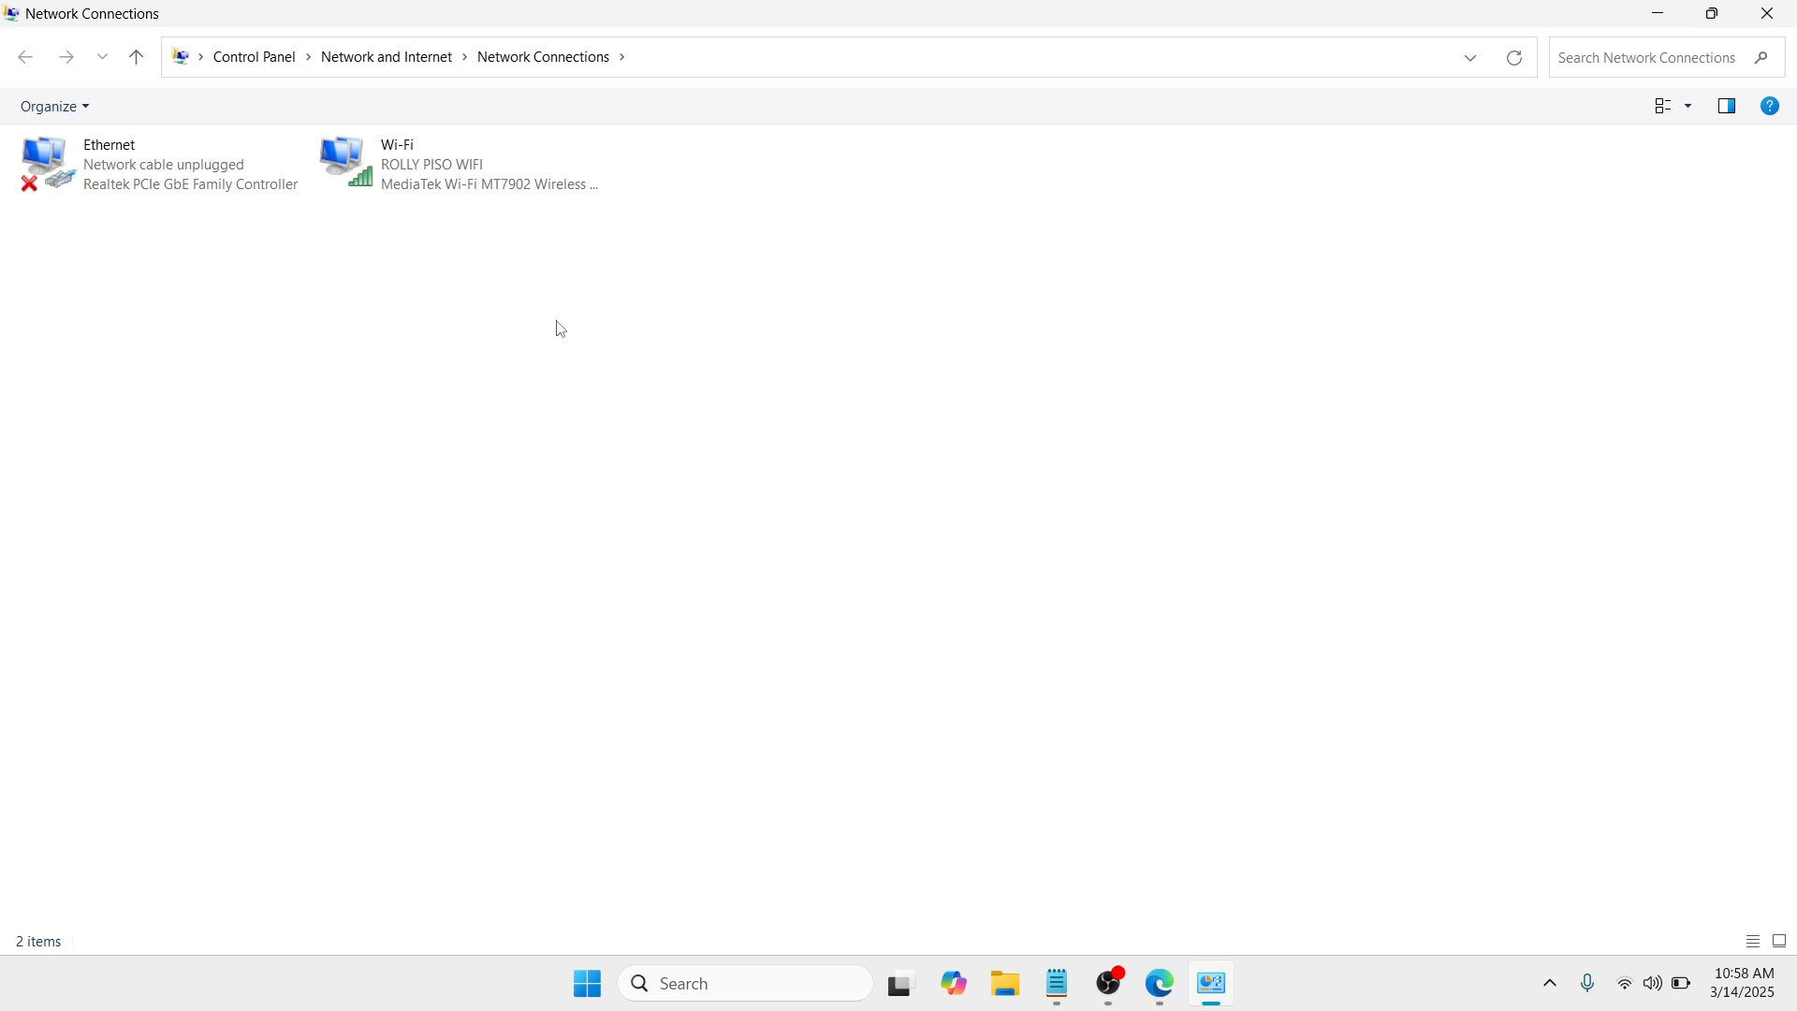
# Step: Open the properties of the Wi-Fi connection and move the dialog clear of the connection list
pyautogui.click(234, 186)
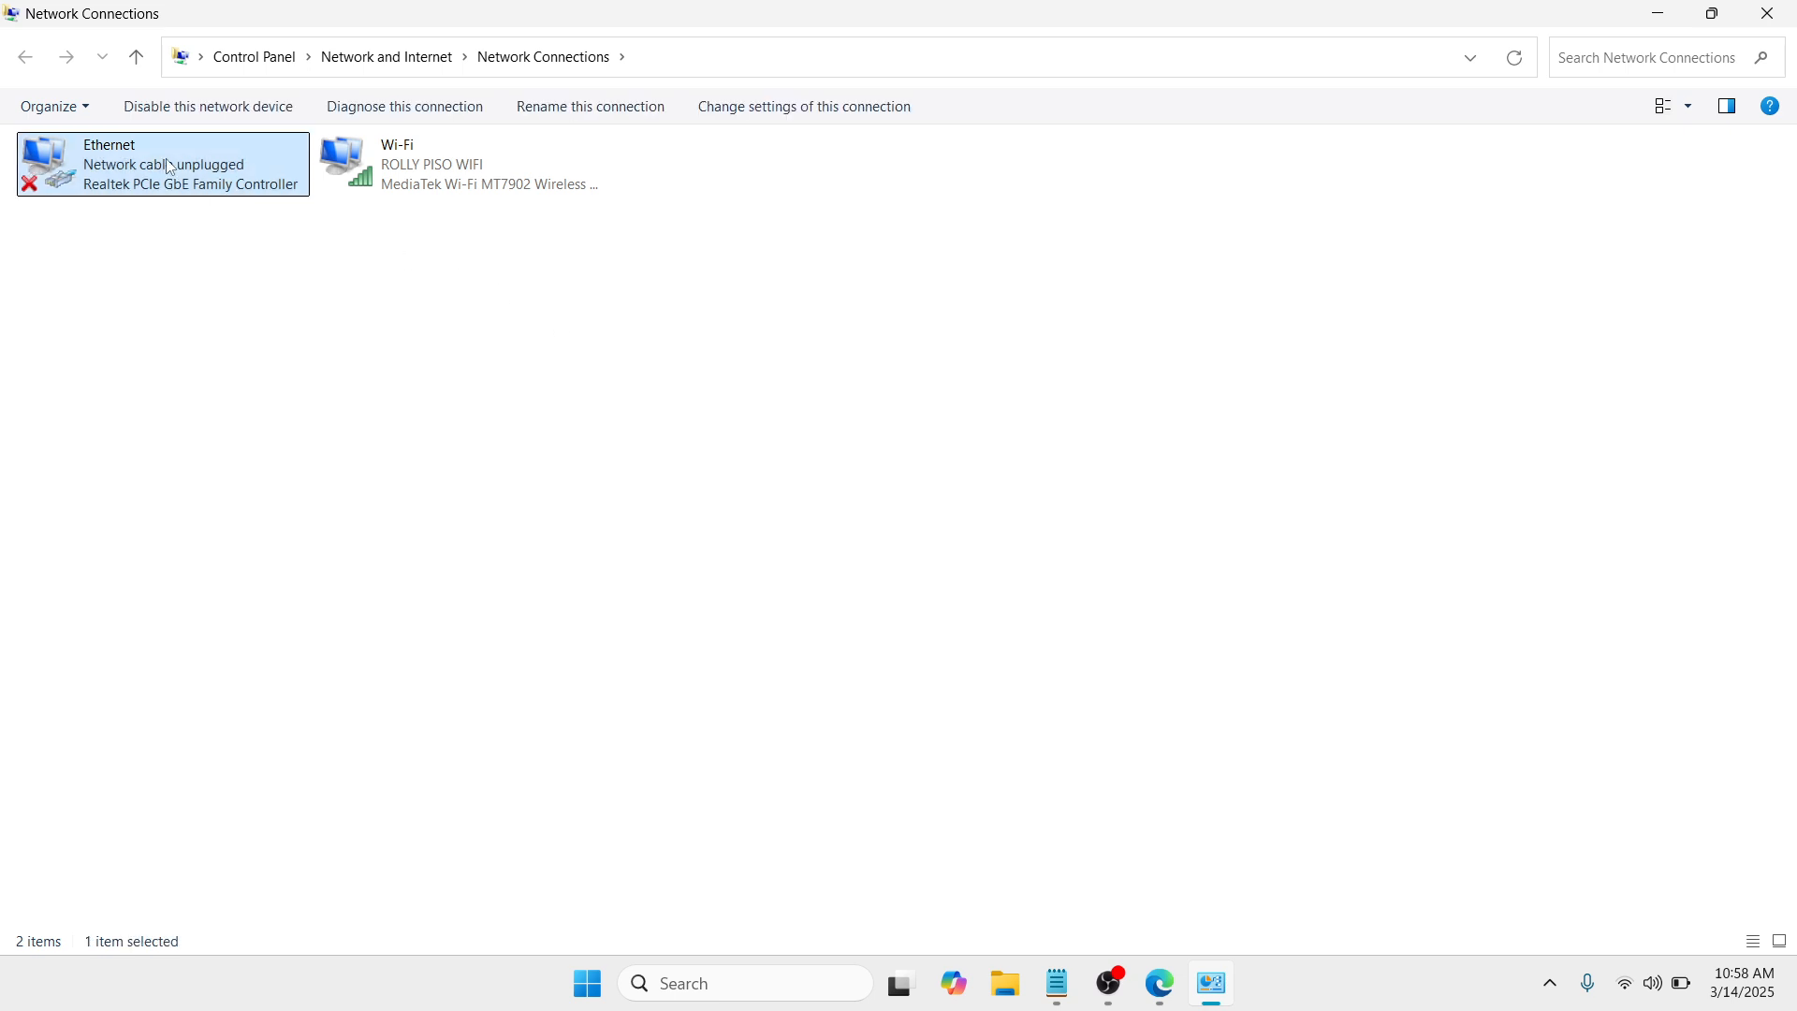
pyautogui.click(441, 172)
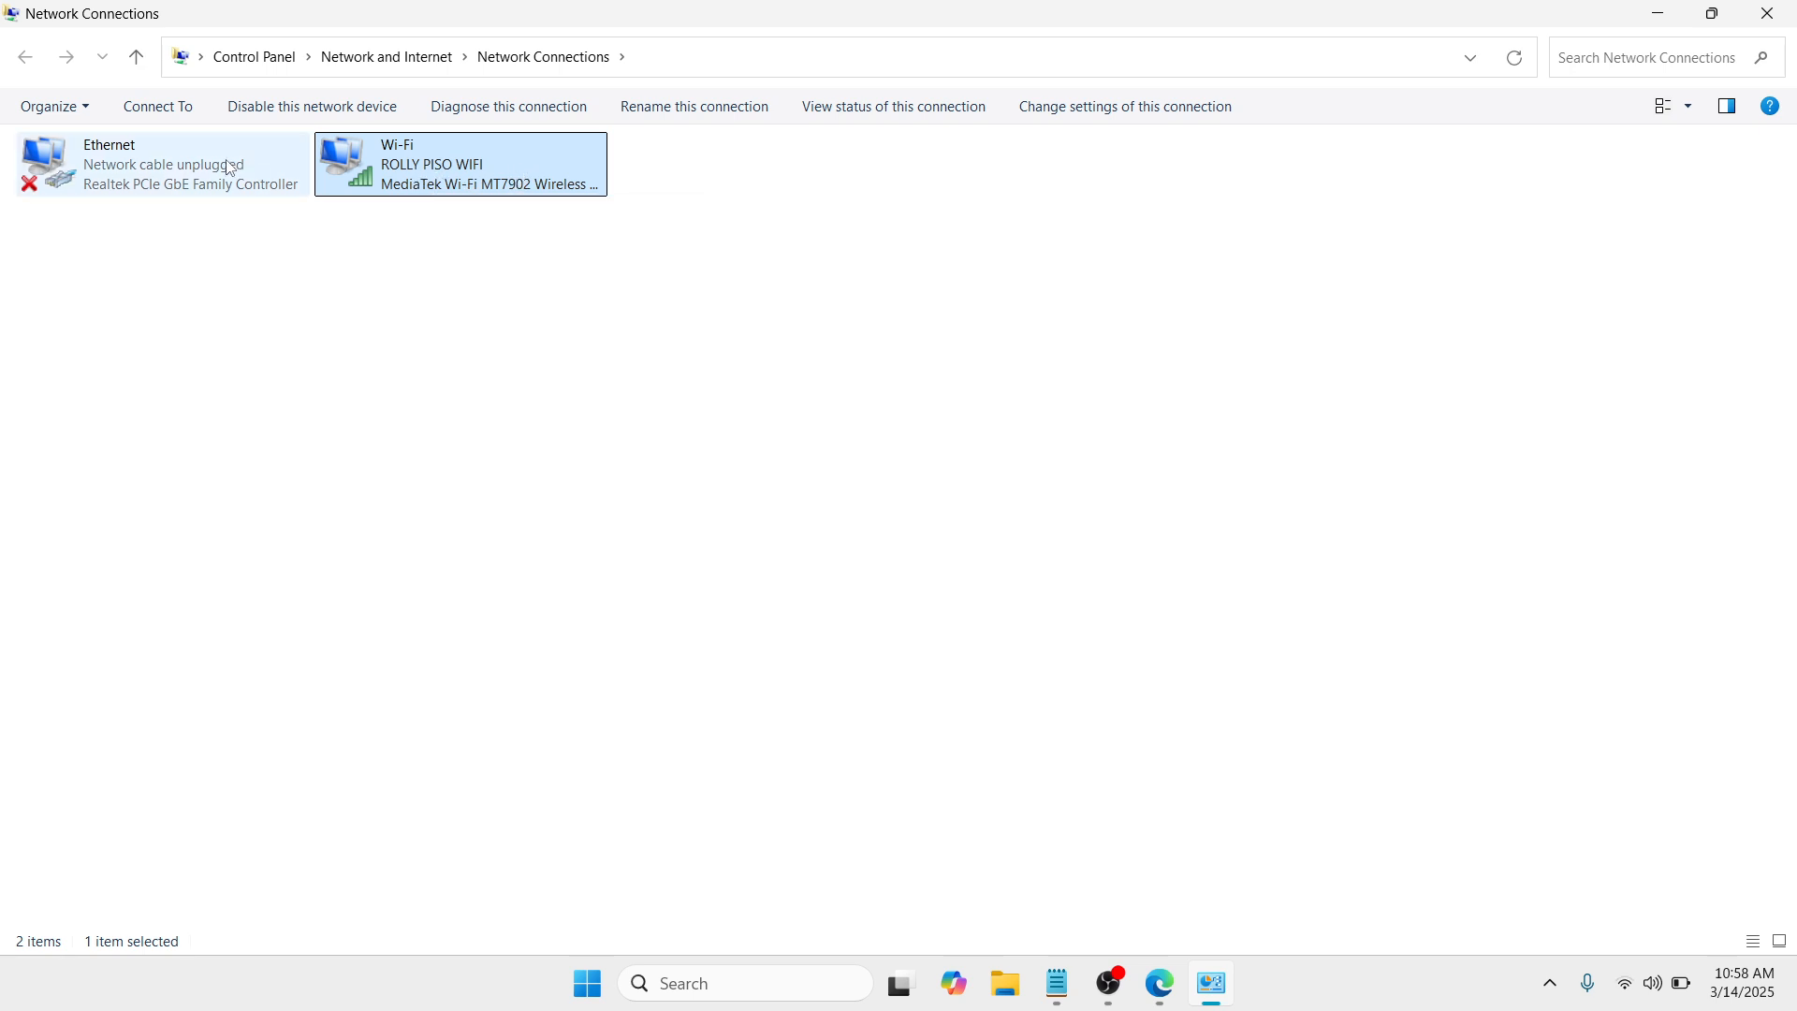
pyautogui.rightClick(522, 178)
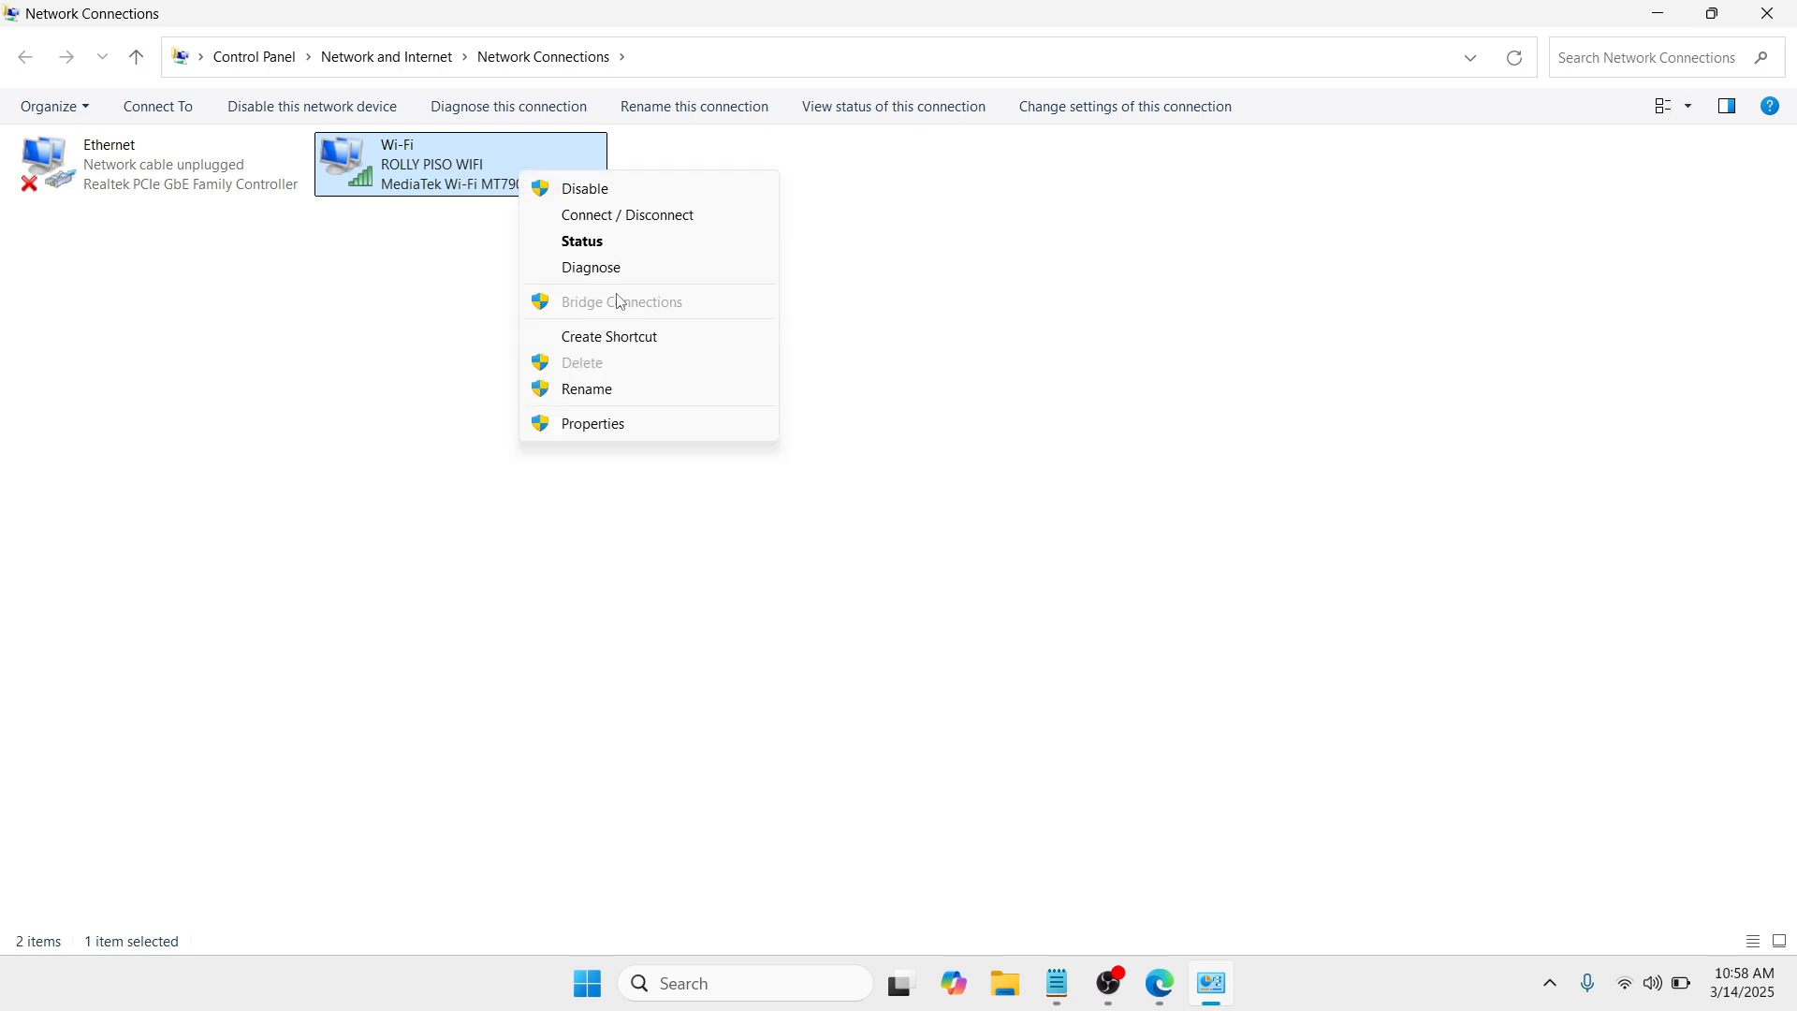
pyautogui.click(610, 427)
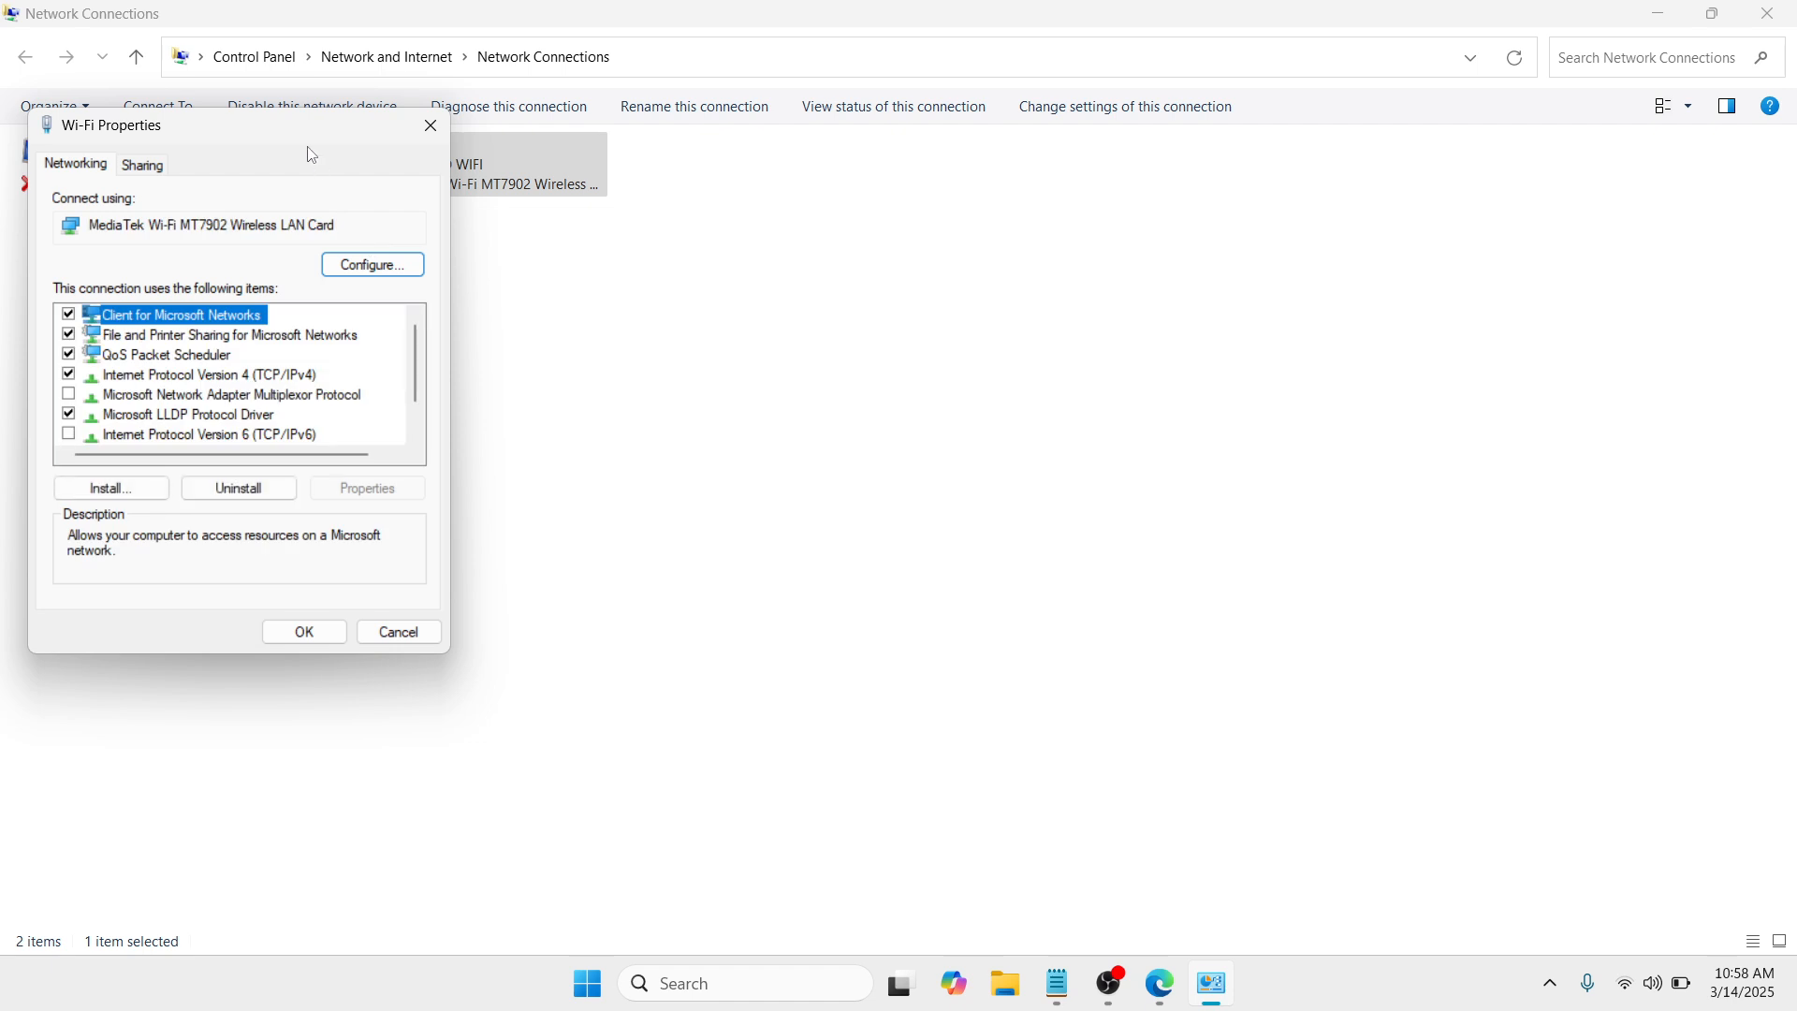
pyautogui.moveTo(269, 120); pyautogui.dragTo(695, 106)
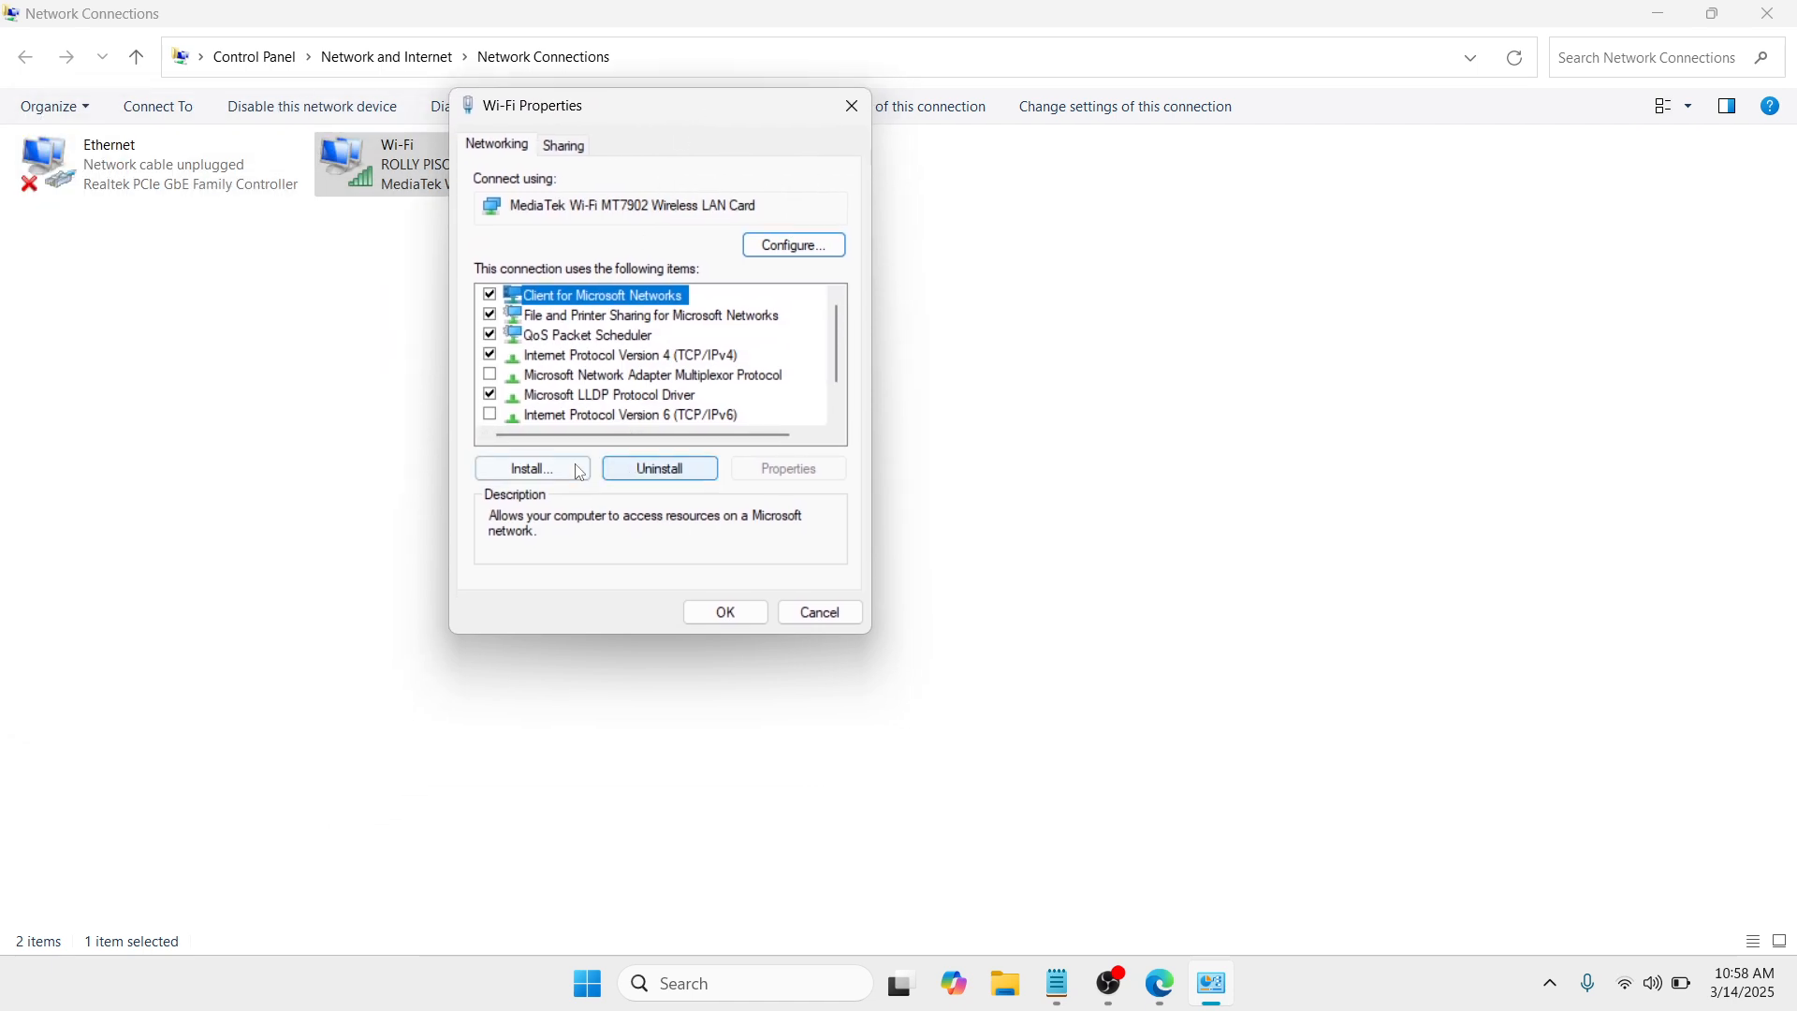
# Step: Install the Reliable Multicast Protocol as a new network protocol for the Wi-Fi connection
pyautogui.click(535, 471)
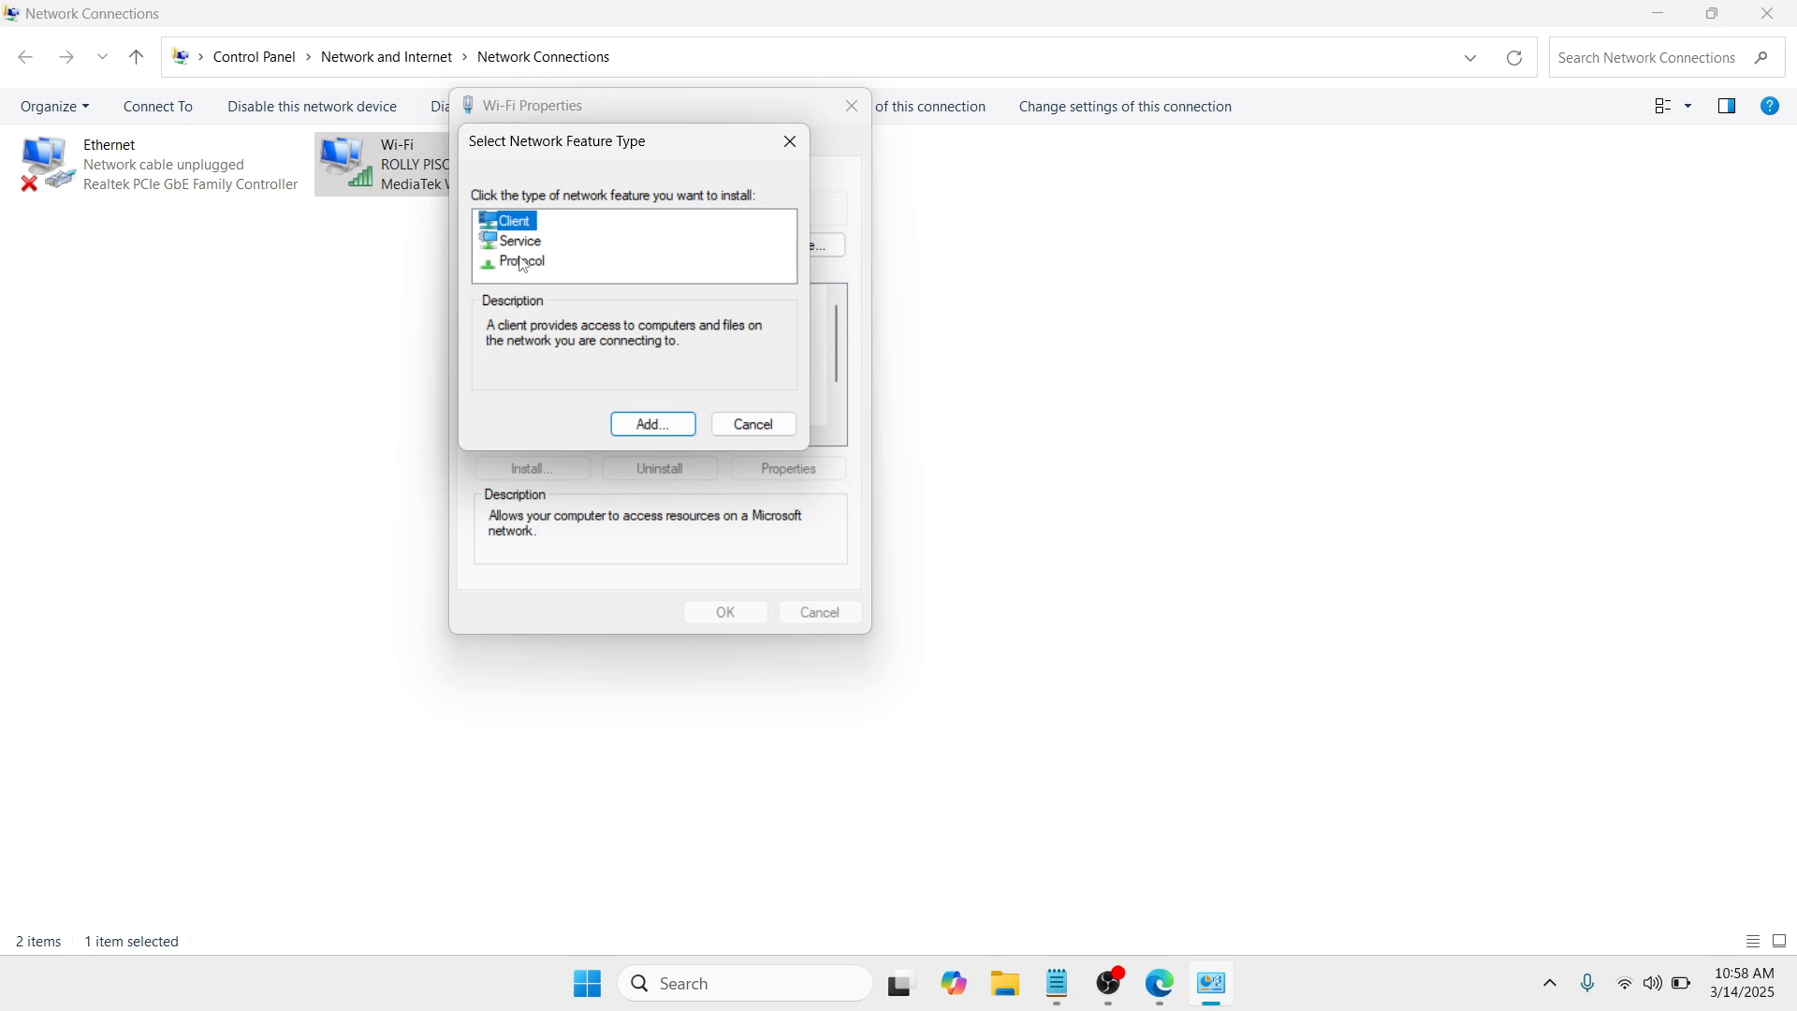
pyautogui.click(524, 265)
pyautogui.click(655, 431)
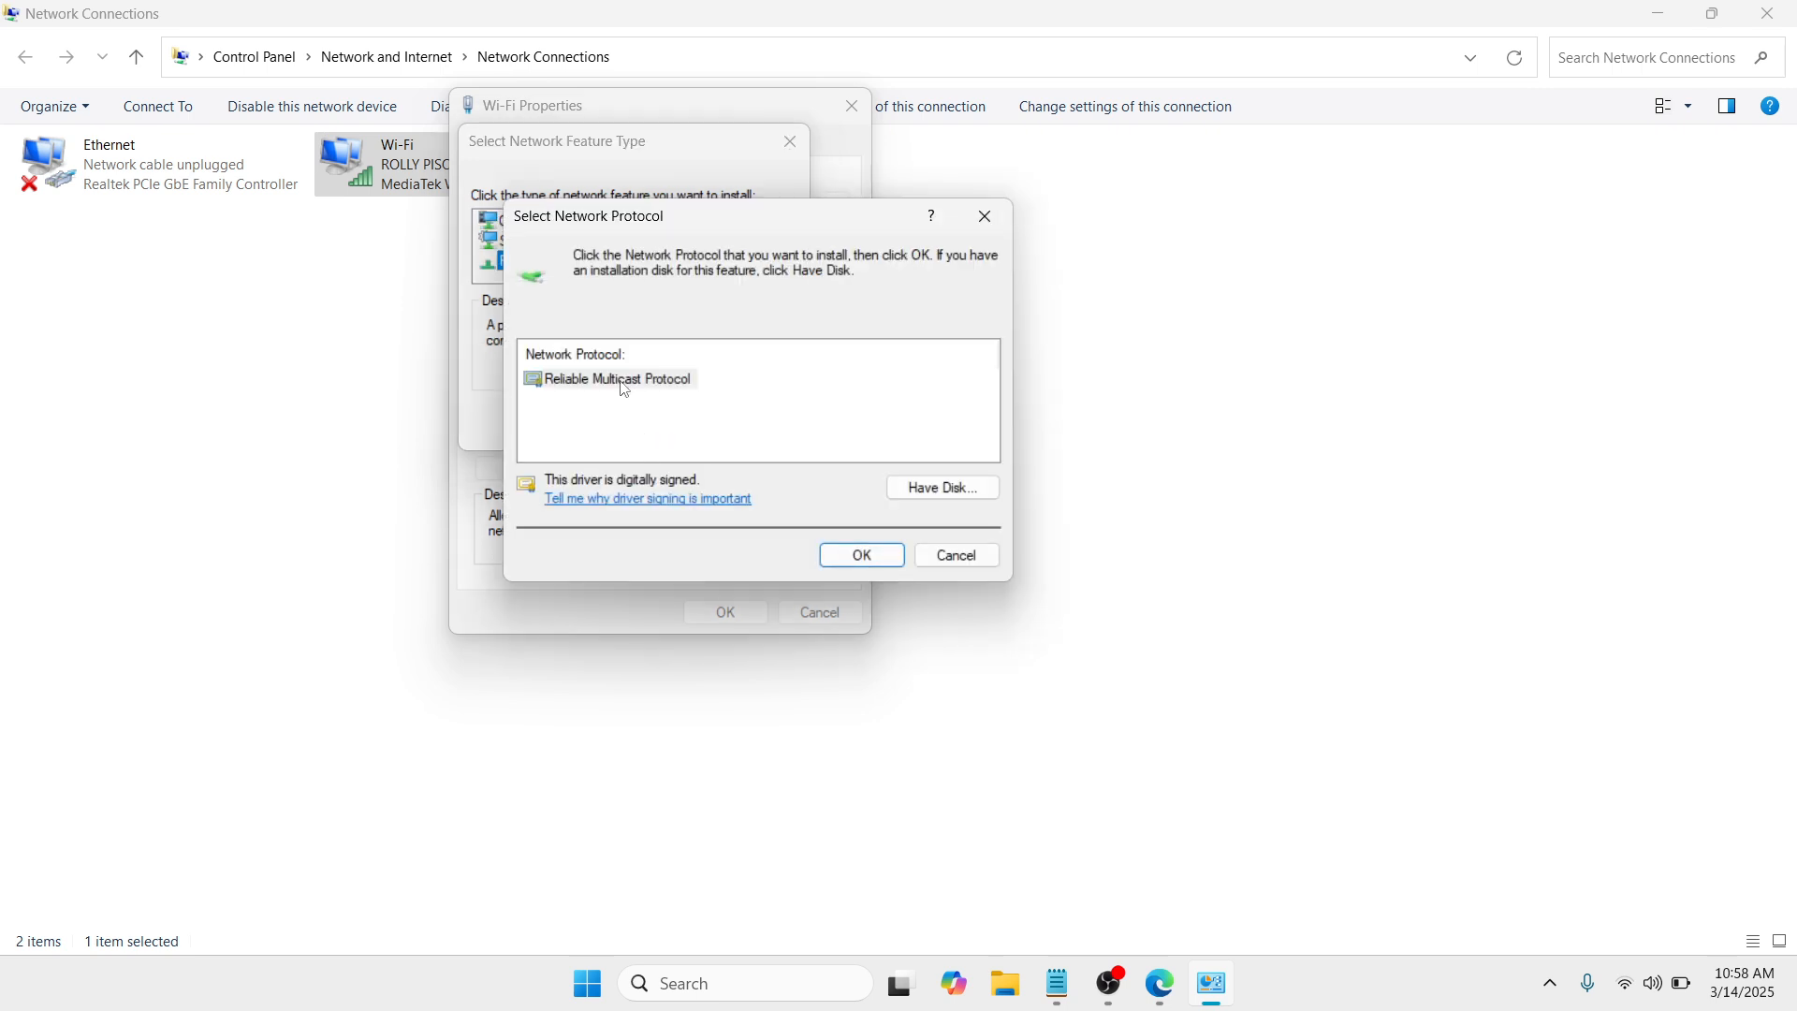
pyautogui.click(625, 388)
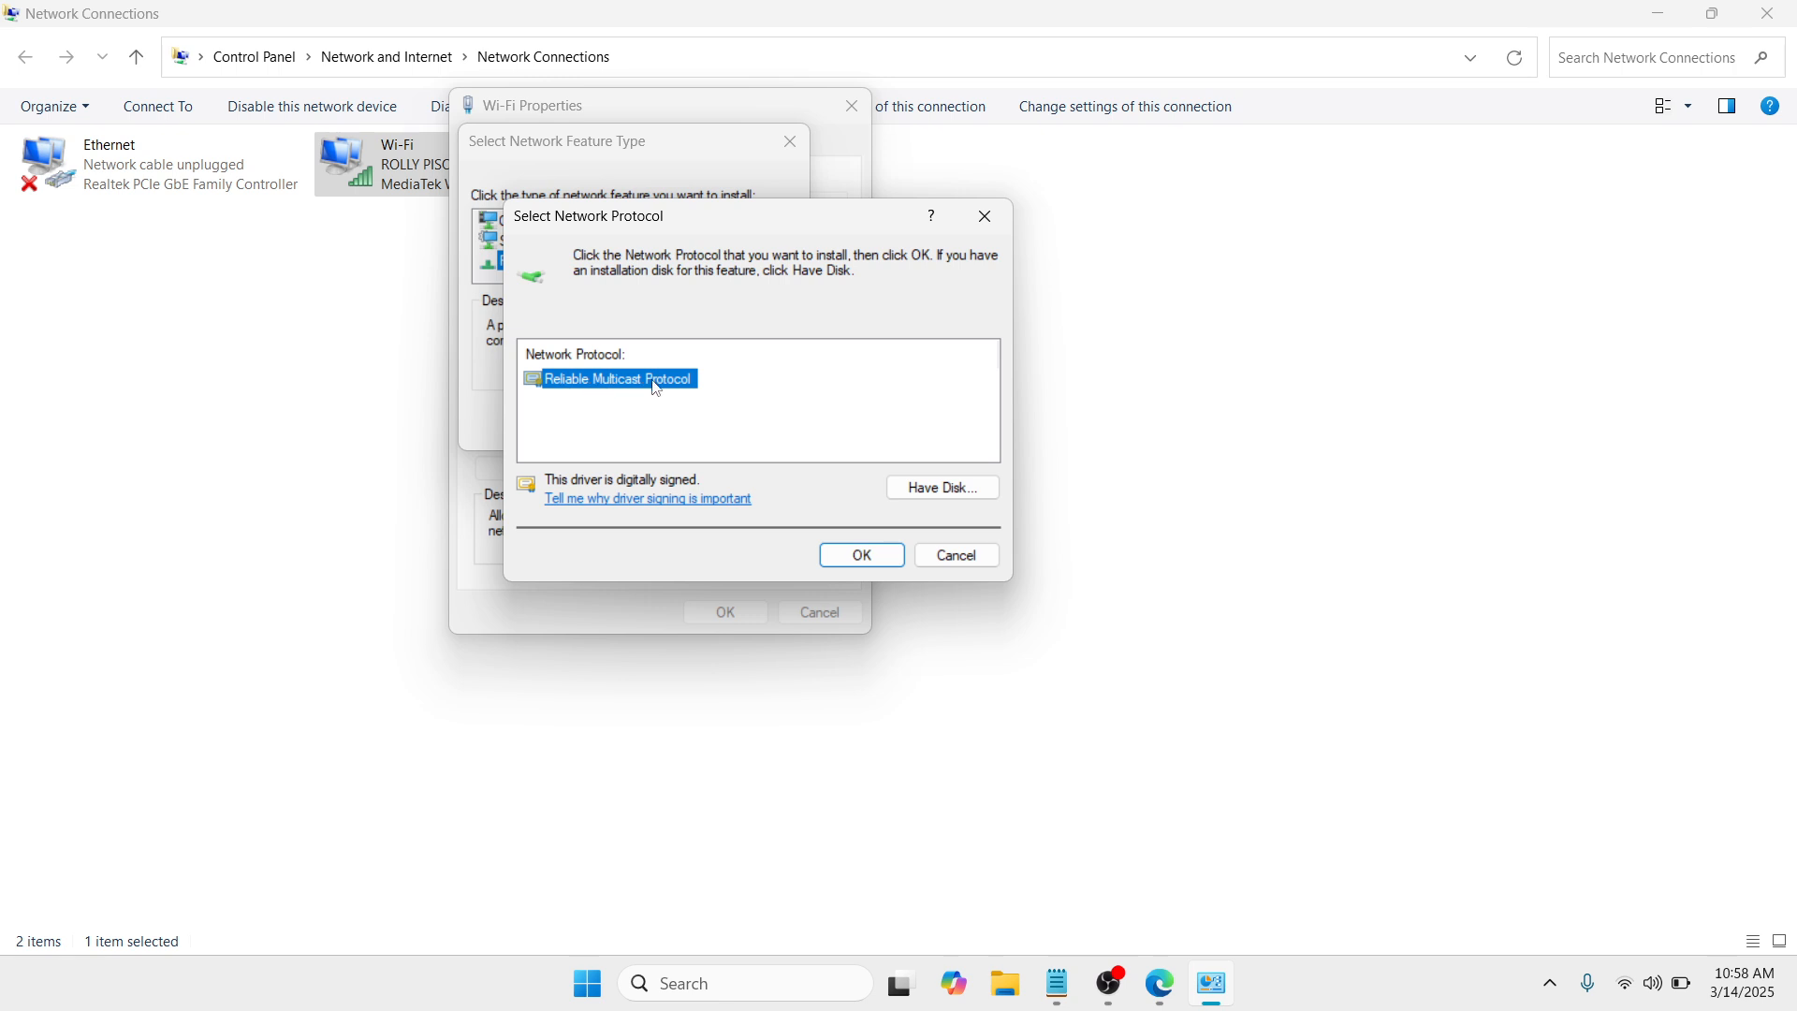
pyautogui.click(863, 558)
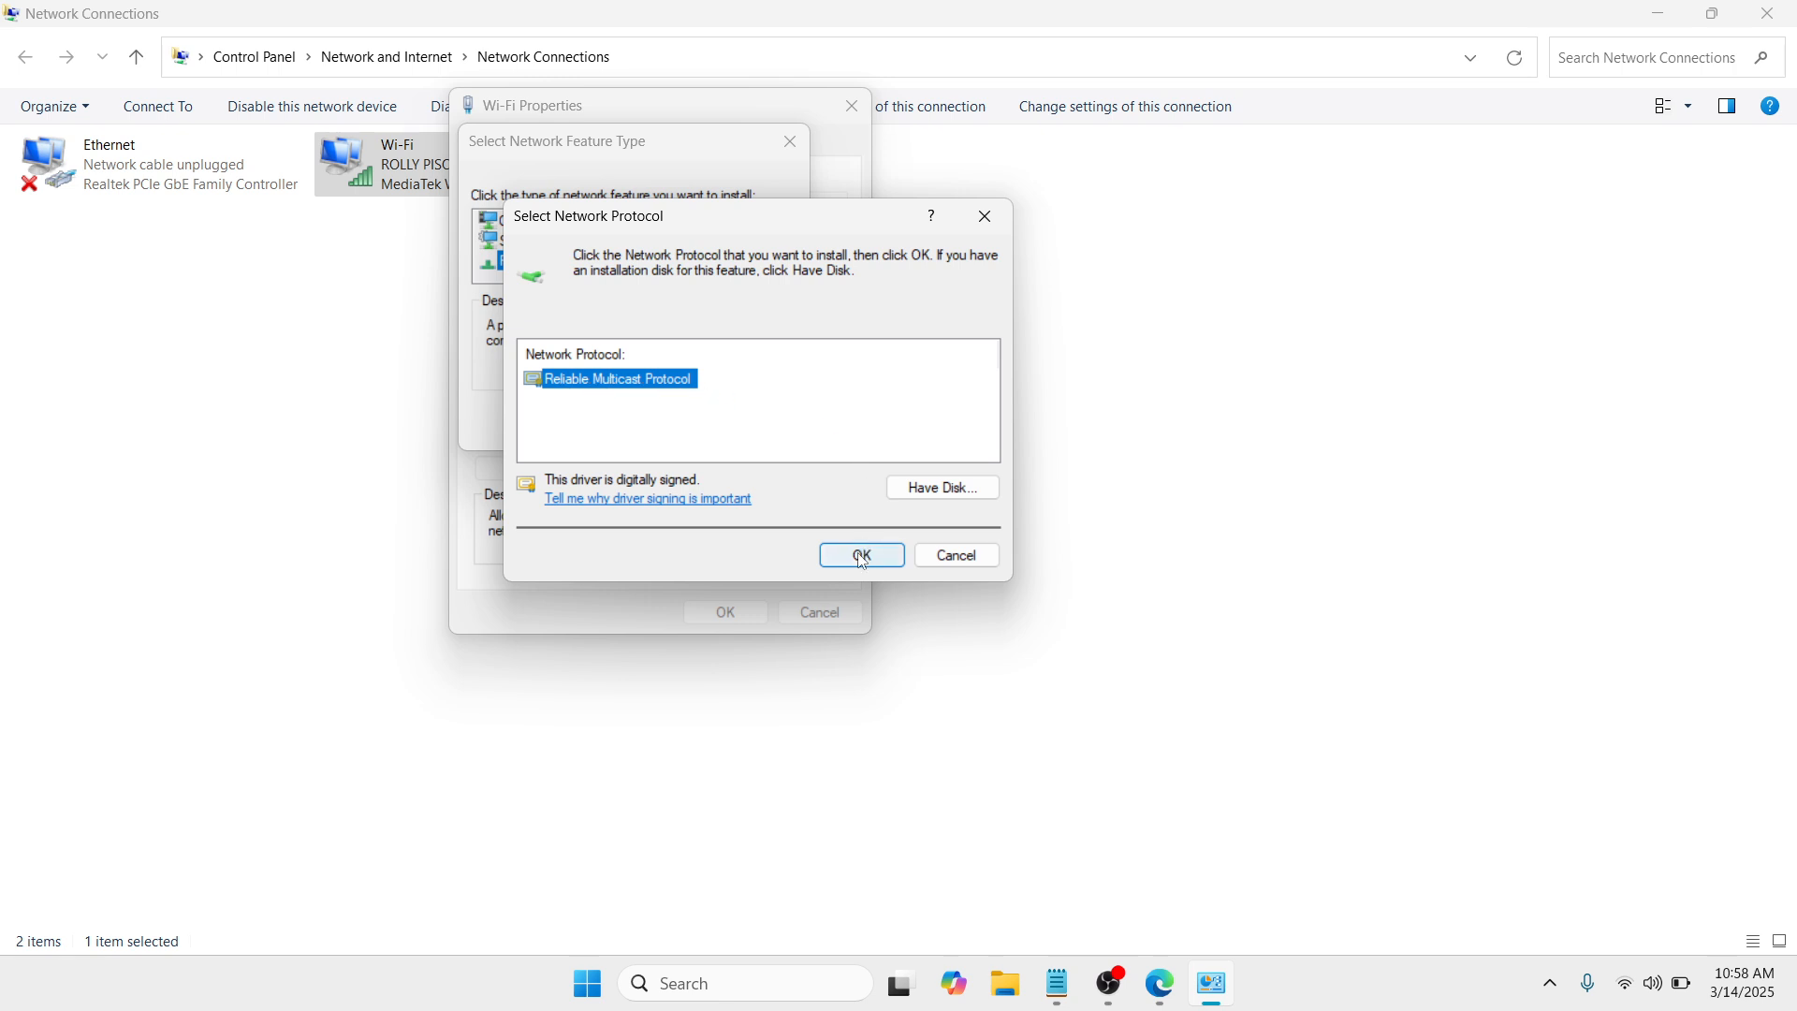